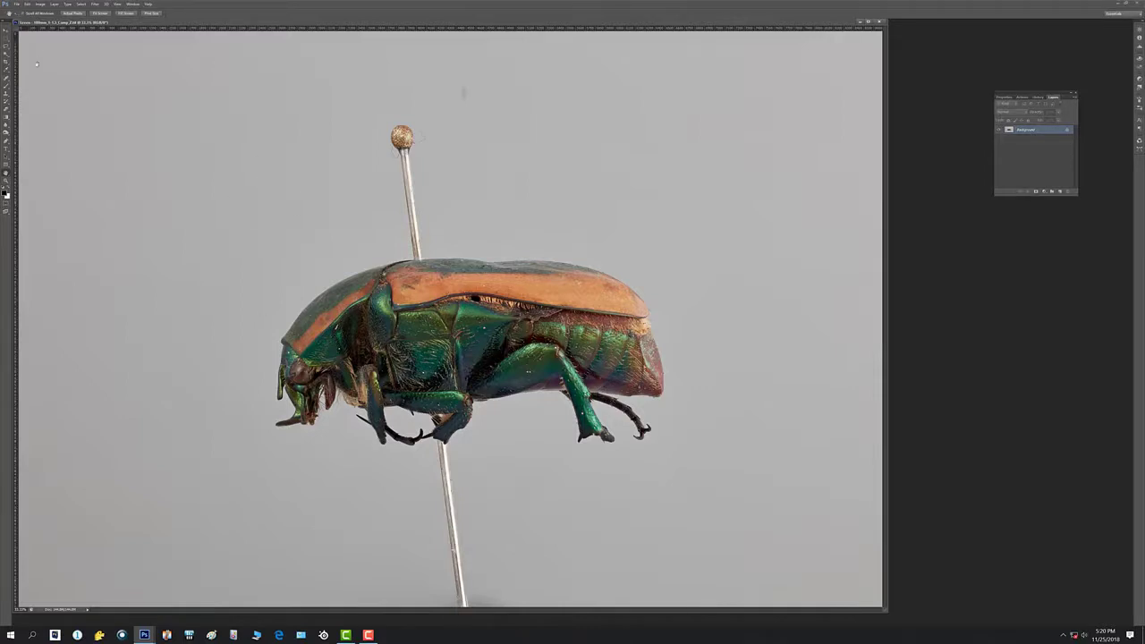
# Save a copy of the beetle image as an uncompressed TIFF named "Green - 100mm_1-1.5_Comp_Z_ w-edits" in the Beetle-gray folder
pyautogui.click(16, 4)
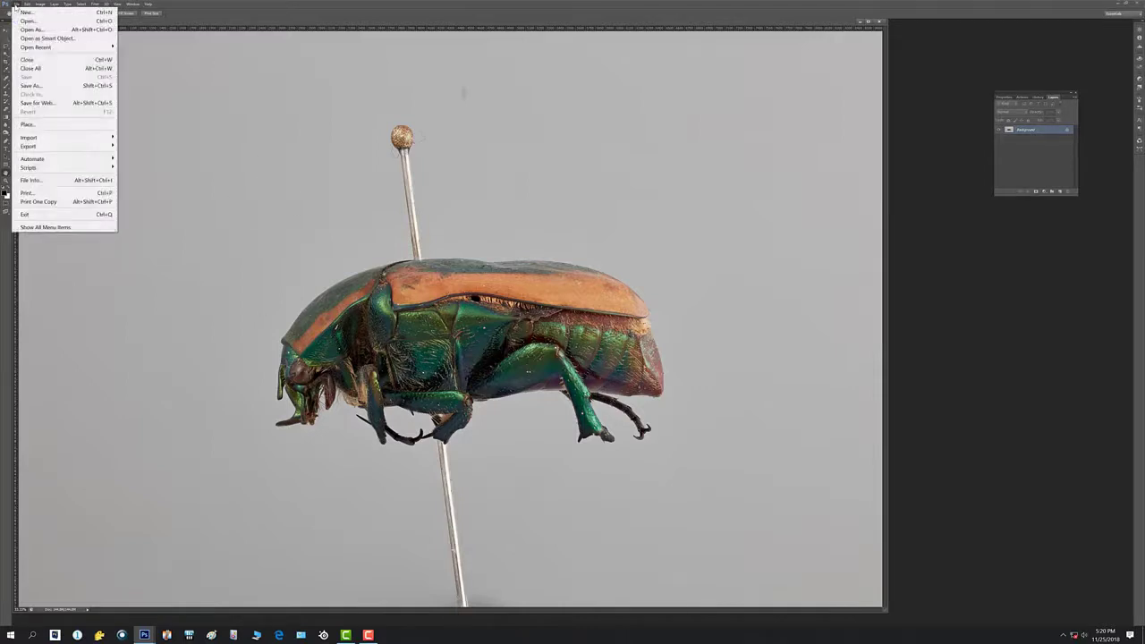
pyautogui.click(30, 85)
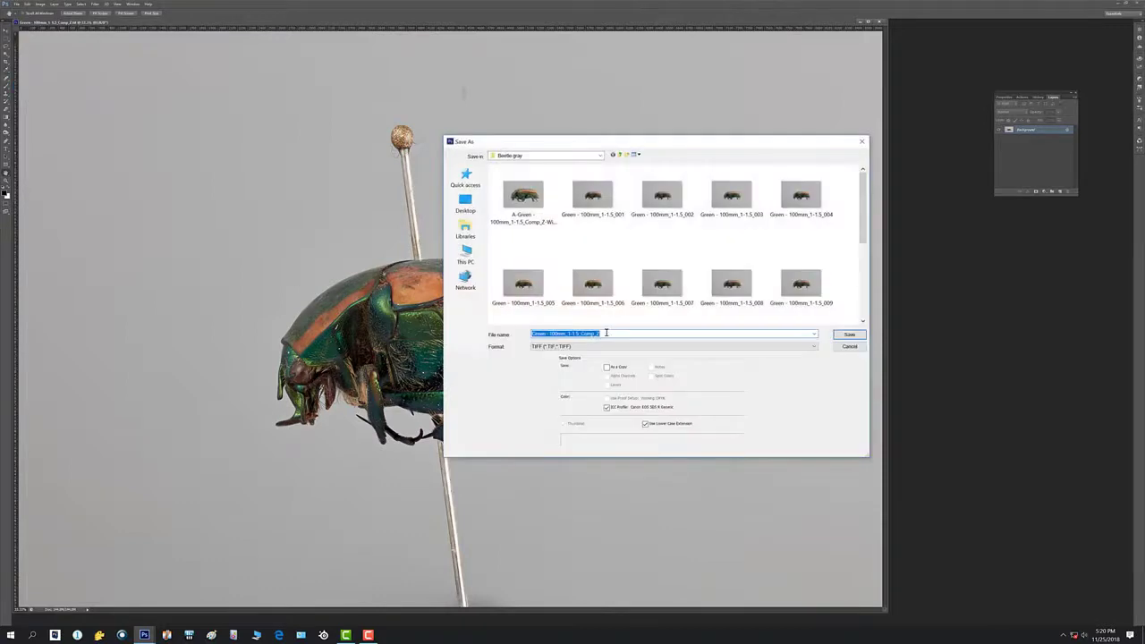
pyautogui.click(606, 333)
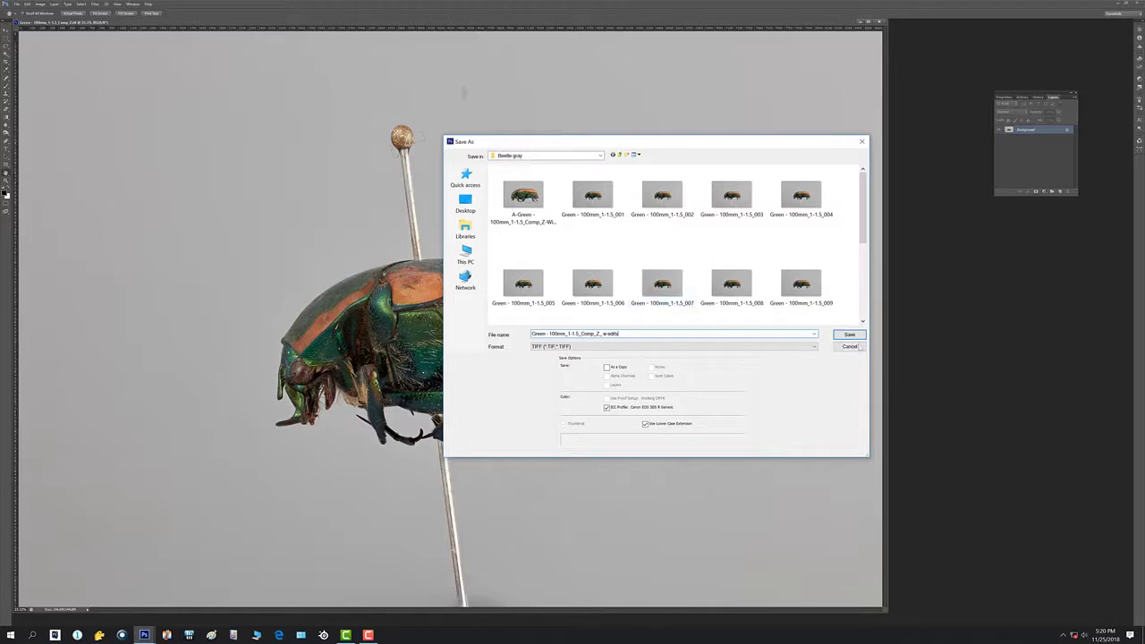
pyautogui.click(854, 335)
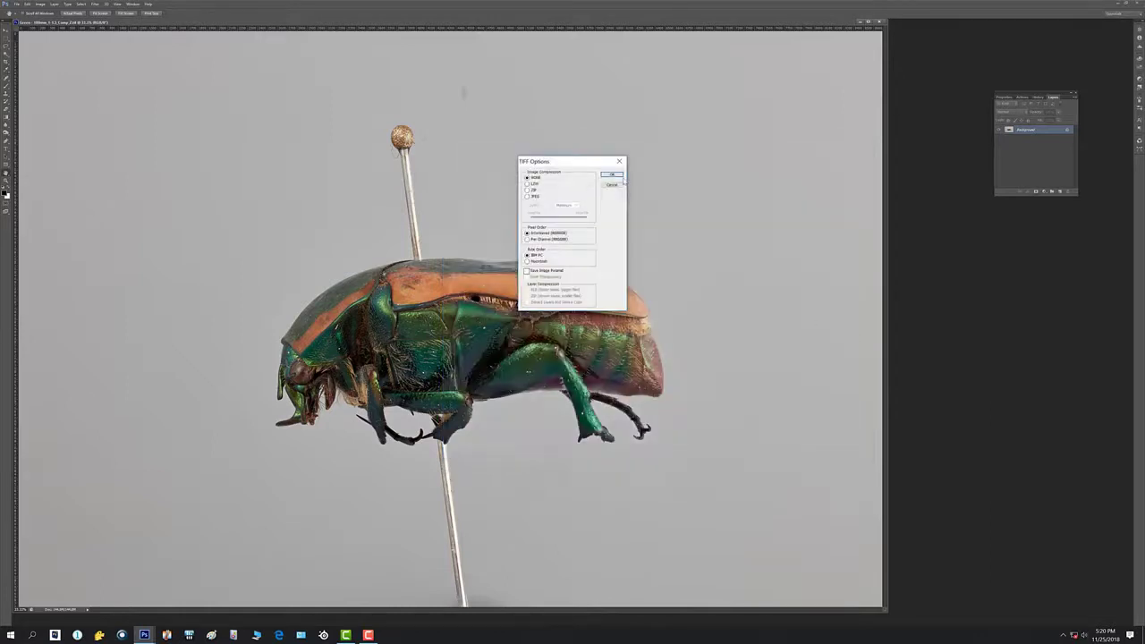
pyautogui.click(618, 176)
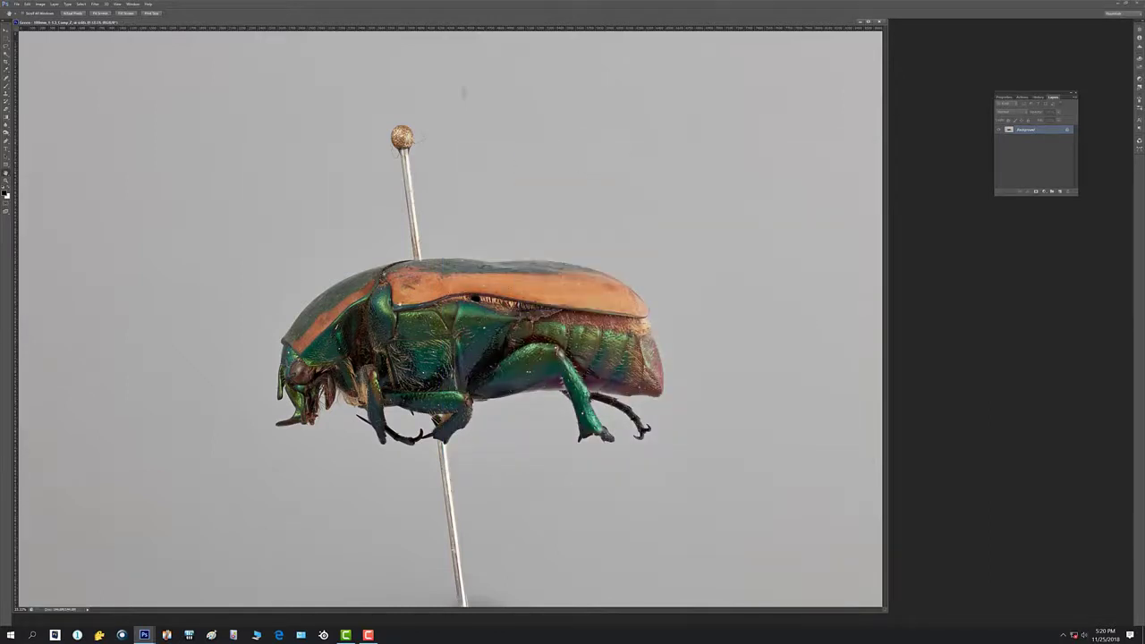
# Crop the image to a rectangular selection around the beetle, cutting off the pin head and outer background, and clear the selection
pyautogui.hotkey('ctrl', '-')
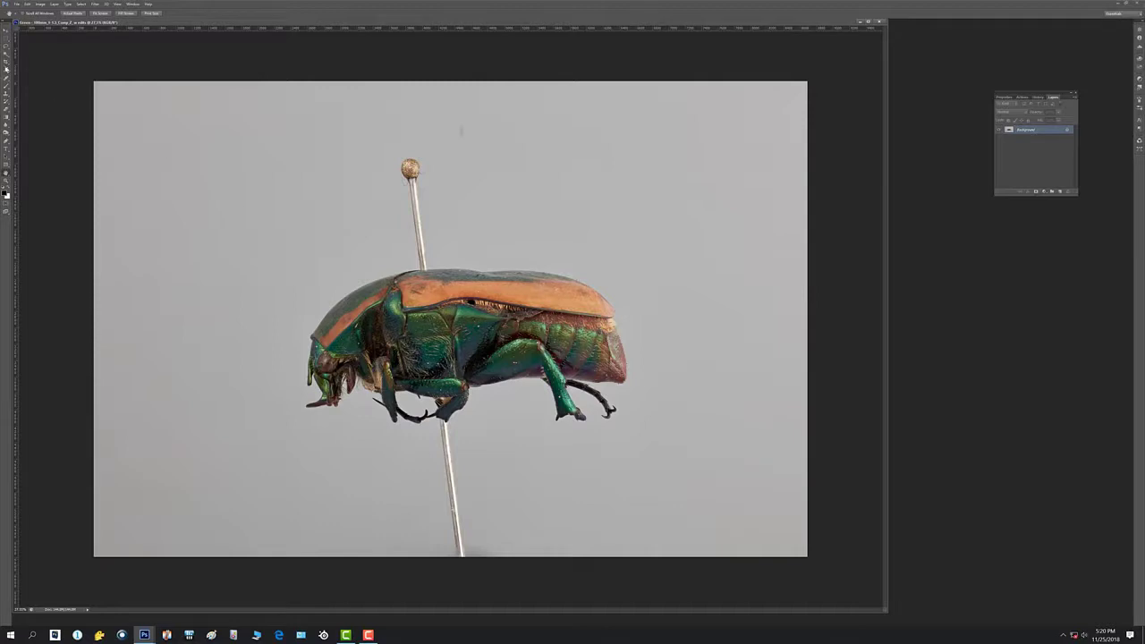
pyautogui.click(7, 38)
pyautogui.moveTo(272, 259); pyautogui.dragTo(656, 491)
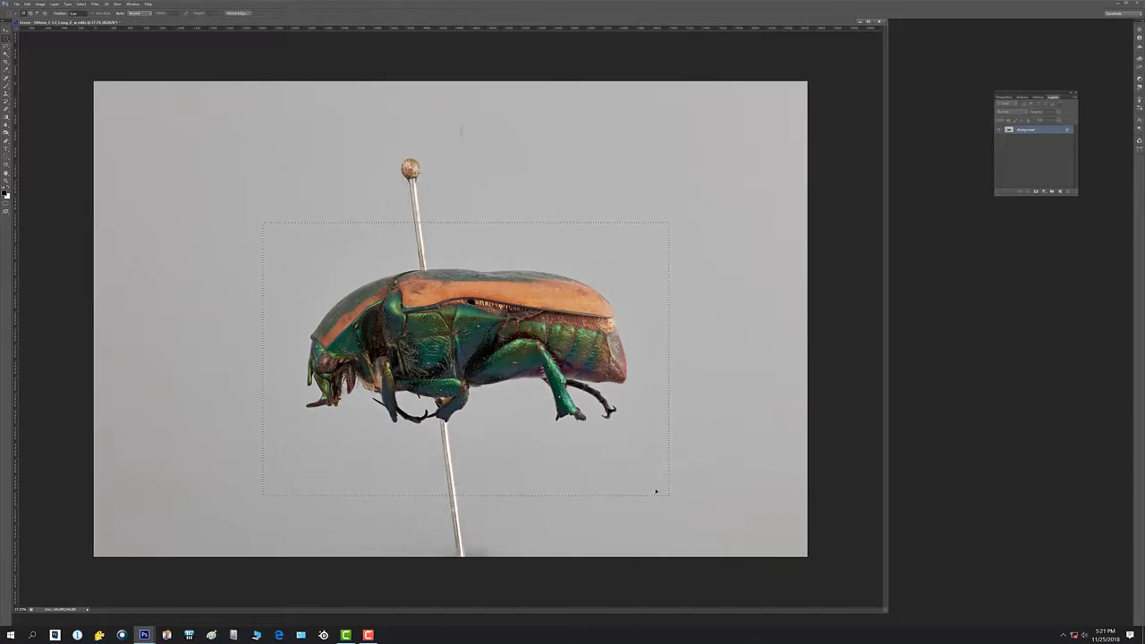
pyautogui.click(41, 5)
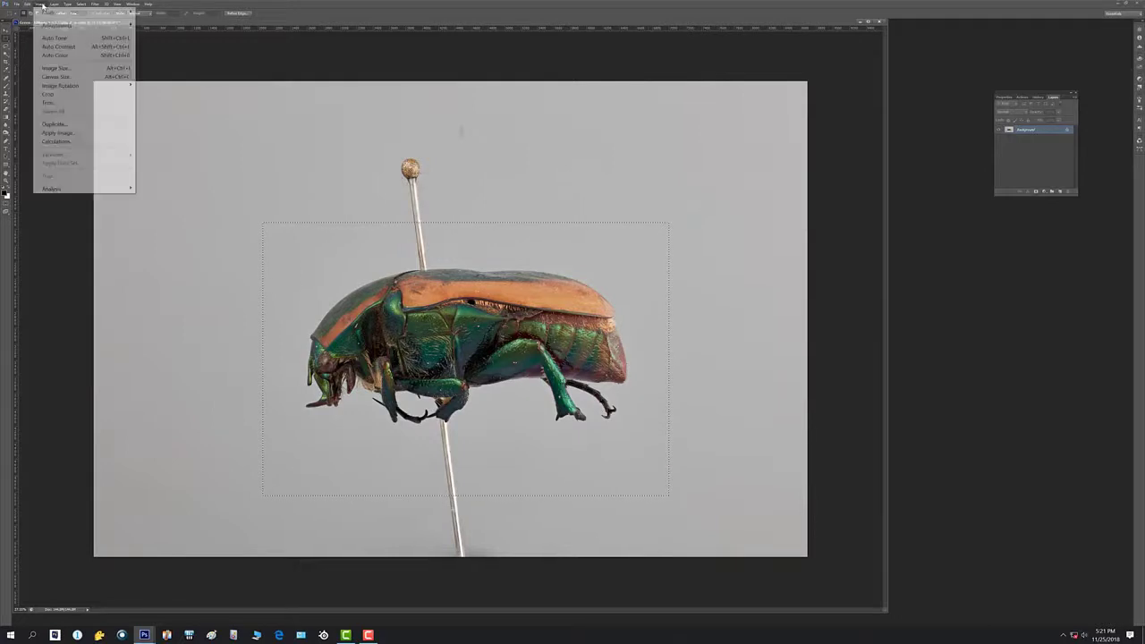
pyautogui.click(58, 94)
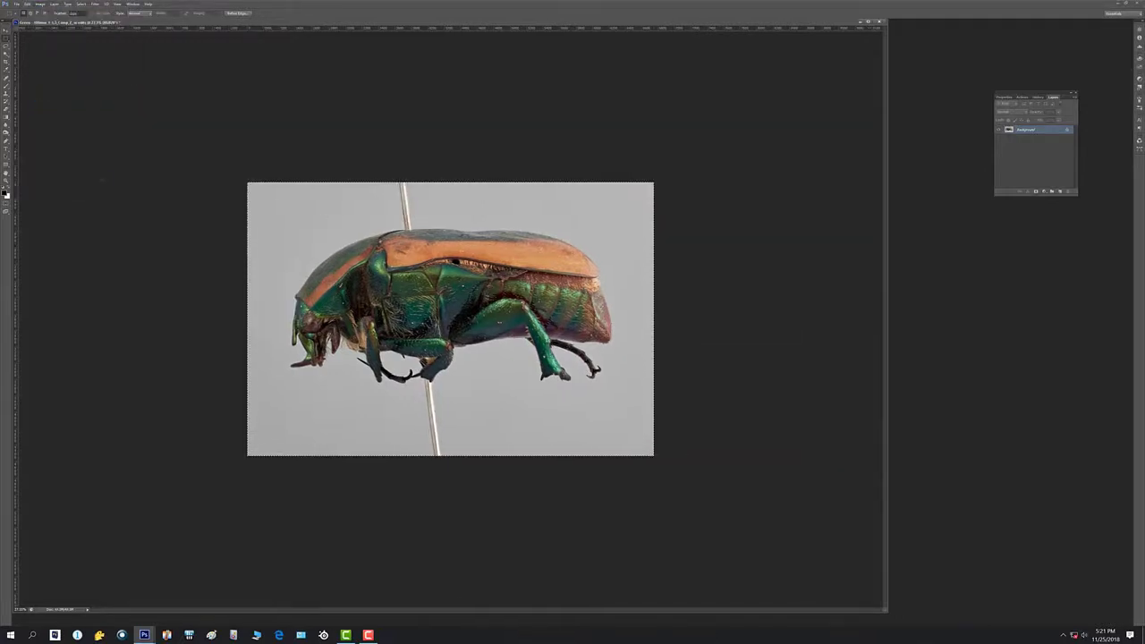
pyautogui.click(106, 178)
pyautogui.click(574, 224)
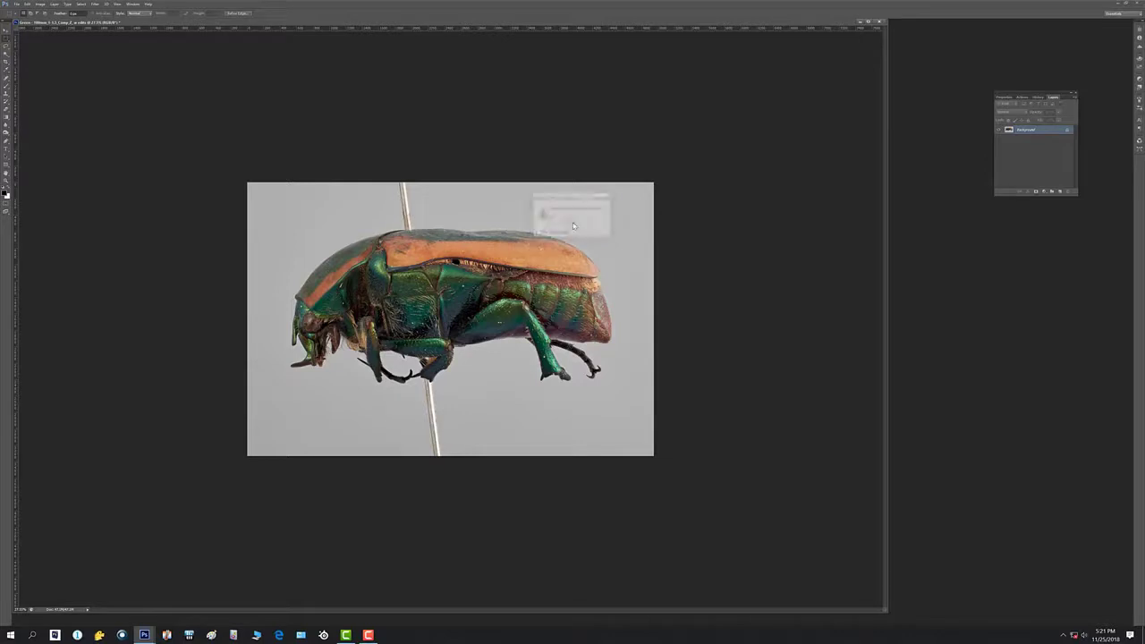
# Try brightening the beetle image with Levels by lowering the white input point while checking highlight clipping
pyautogui.click(7, 36)
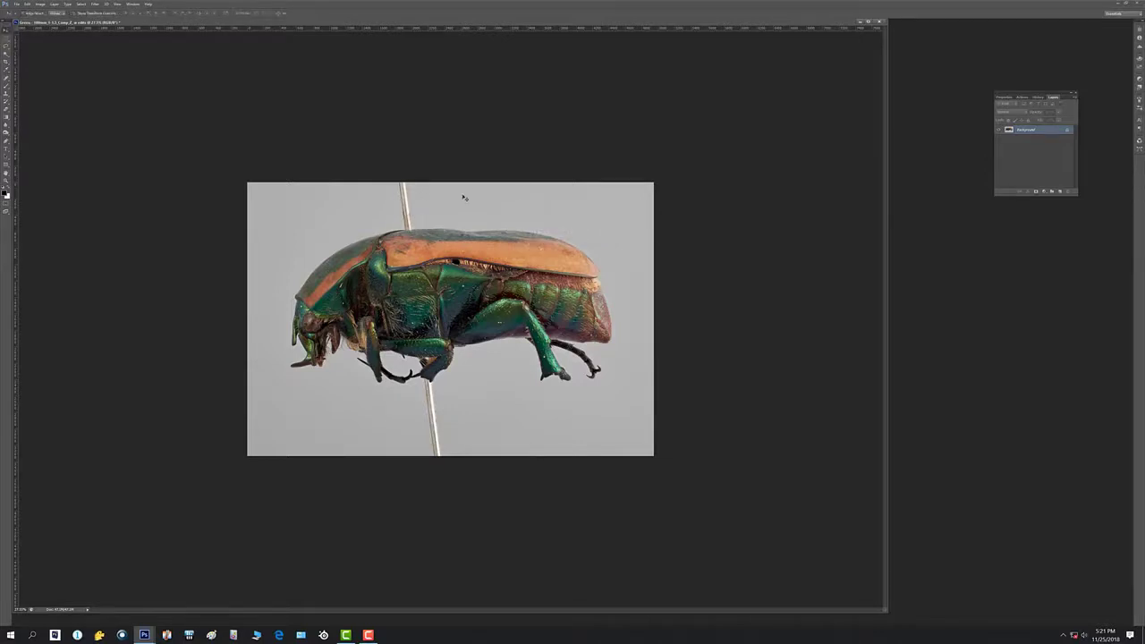
pyautogui.click(7, 180)
pyautogui.click(479, 296)
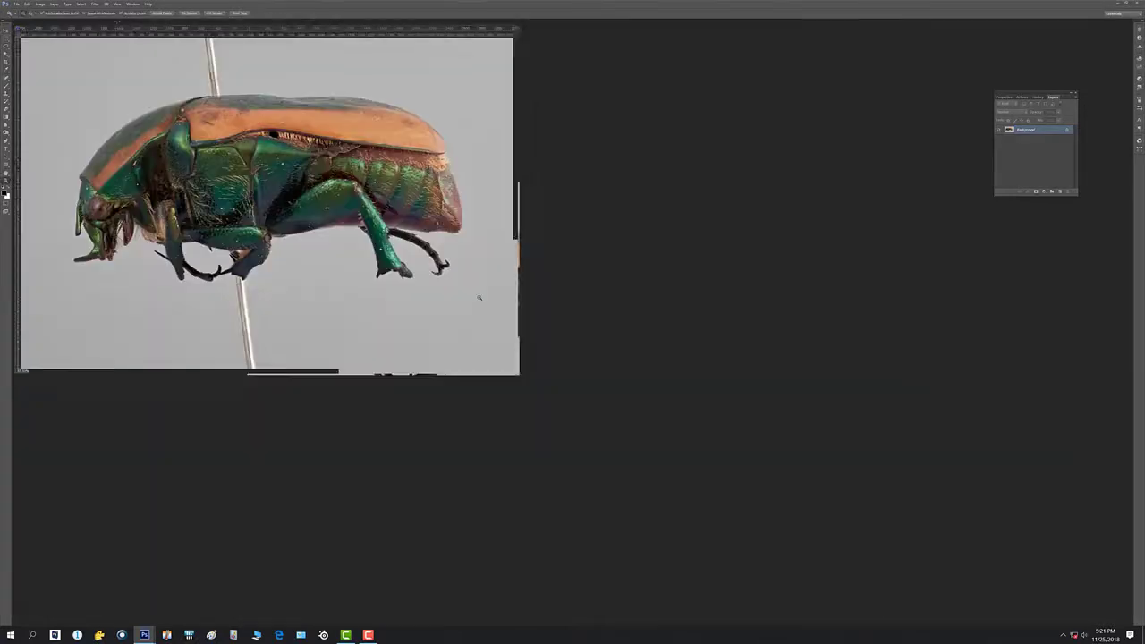
pyautogui.click(478, 297)
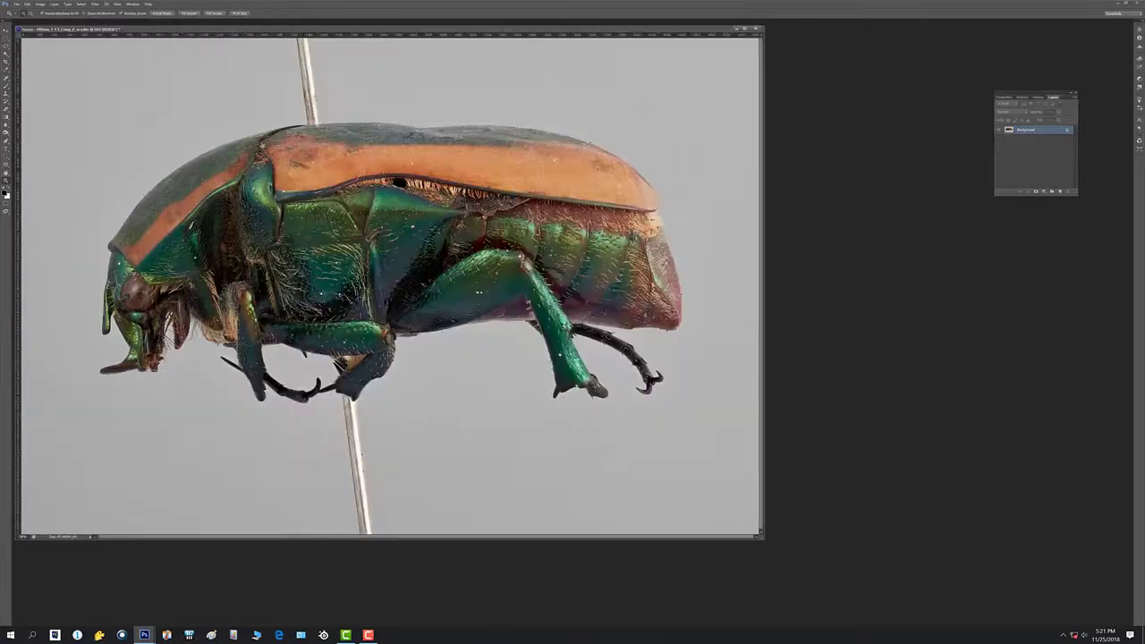
pyautogui.moveTo(351, 31); pyautogui.dragTo(530, 74)
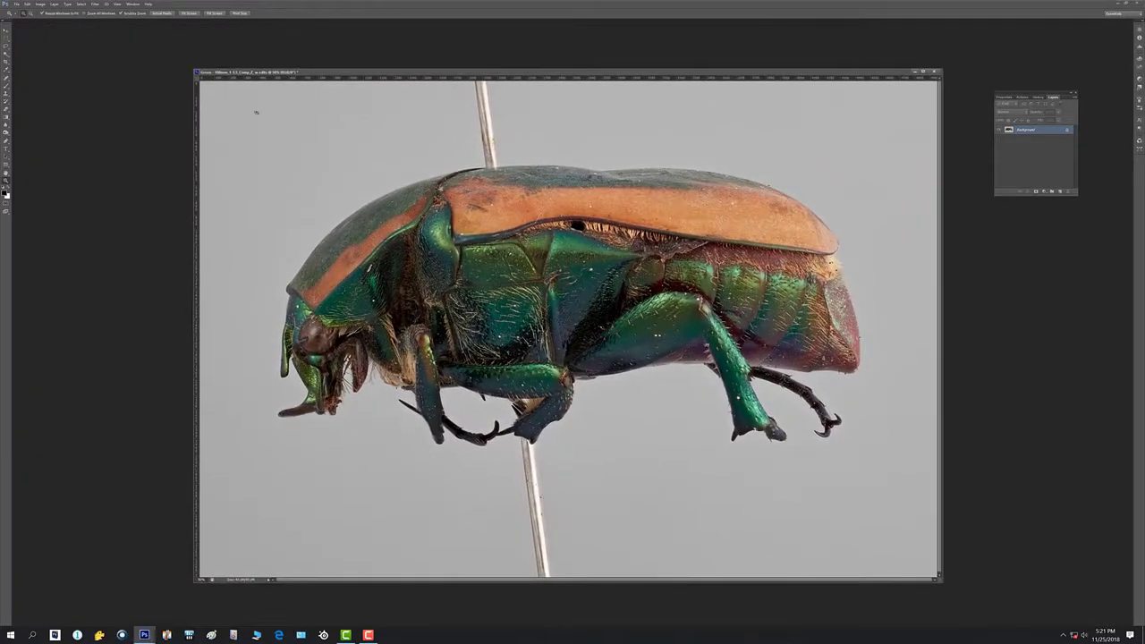
pyautogui.click(26, 6)
pyautogui.moveTo(39, 5)
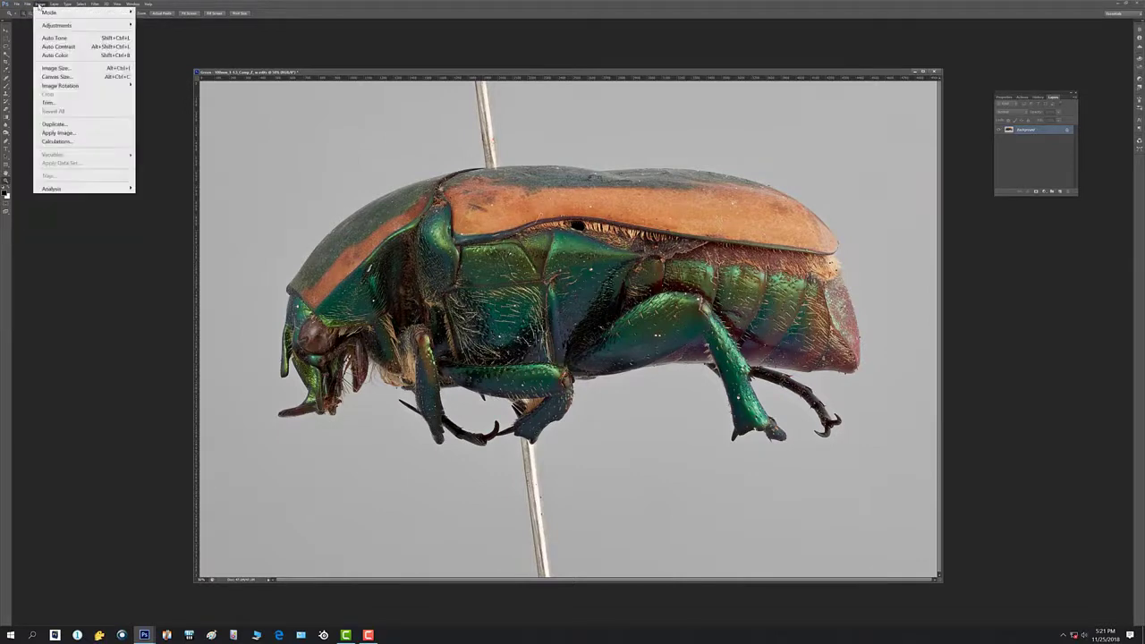
pyautogui.moveTo(56, 25)
pyautogui.click(156, 33)
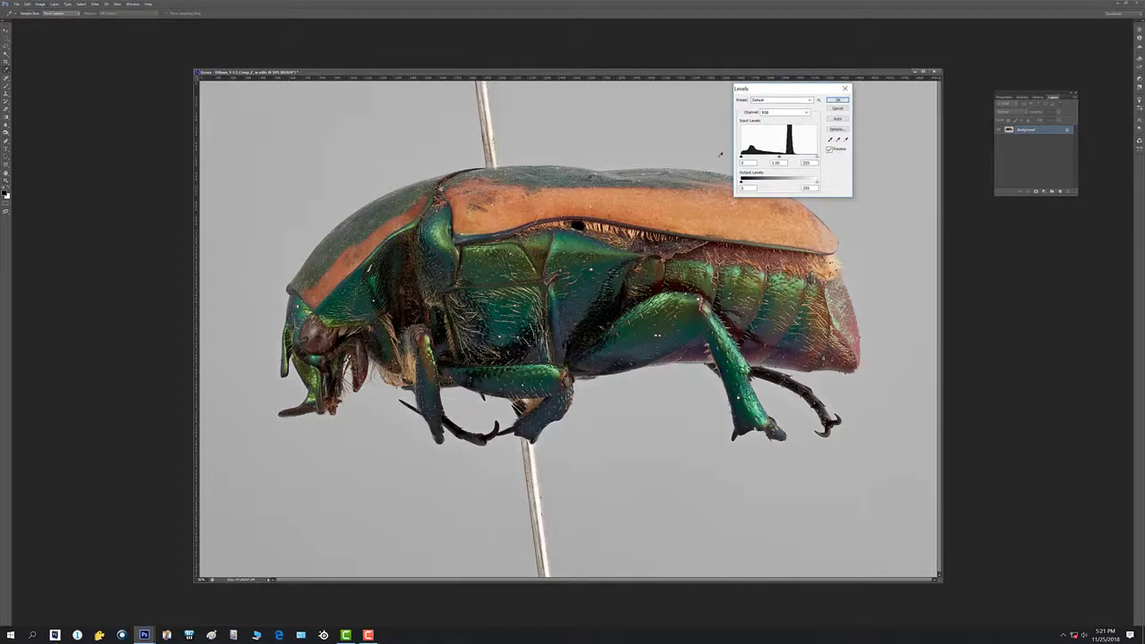
pyautogui.press('alt')
pyautogui.keyDown('alt'); pyautogui.click(816, 158); pyautogui.keyUp('alt')
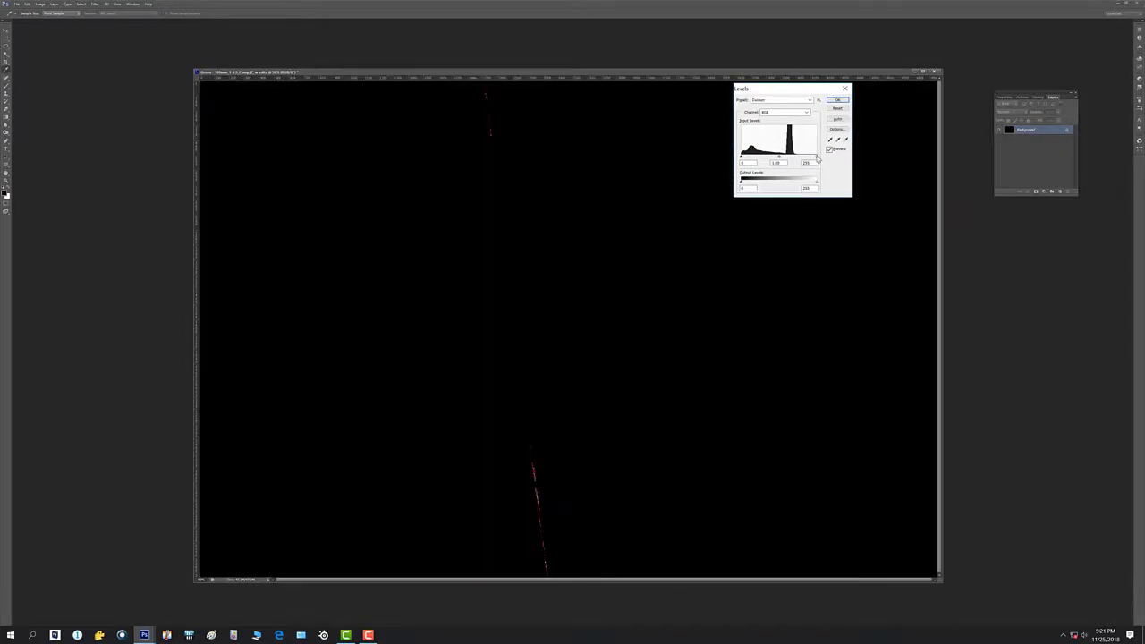
pyautogui.moveTo(817, 158); pyautogui.dragTo(812, 159)
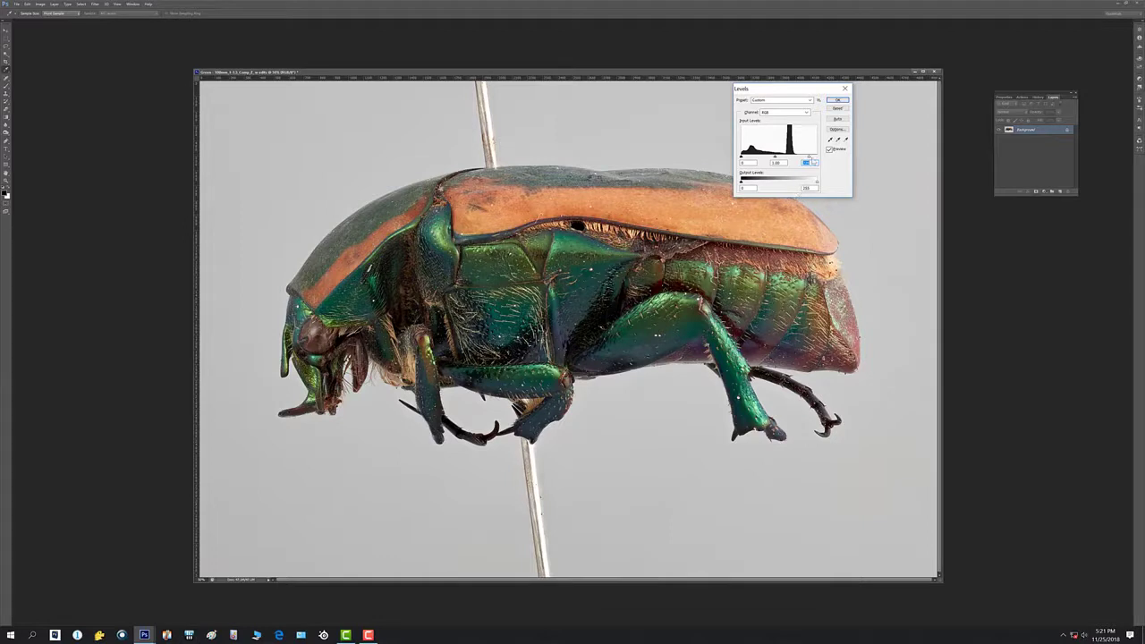
pyautogui.press('alt')
pyautogui.moveTo(810, 160); pyautogui.dragTo(808, 160)
pyautogui.press('alt')
pyautogui.moveTo(808, 159); pyautogui.dragTo(805, 158)
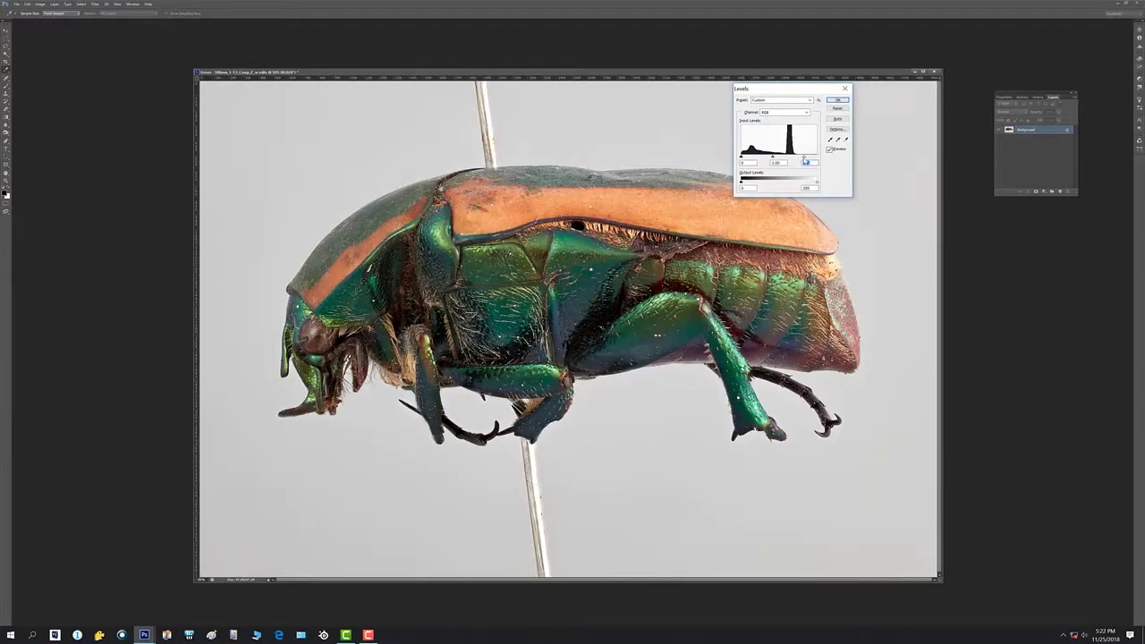
pyautogui.moveTo(804, 158); pyautogui.dragTo(806, 162)
# Check shadow clipping at the black input point, compare the Levels preview on and off, and discard the adjustment
pyautogui.keyDown('alt'); pyautogui.moveTo(741, 158); pyautogui.dragTo(740, 160); pyautogui.keyUp('alt')
pyautogui.click(829, 150)
pyautogui.click(829, 150)
pyautogui.click(838, 109)
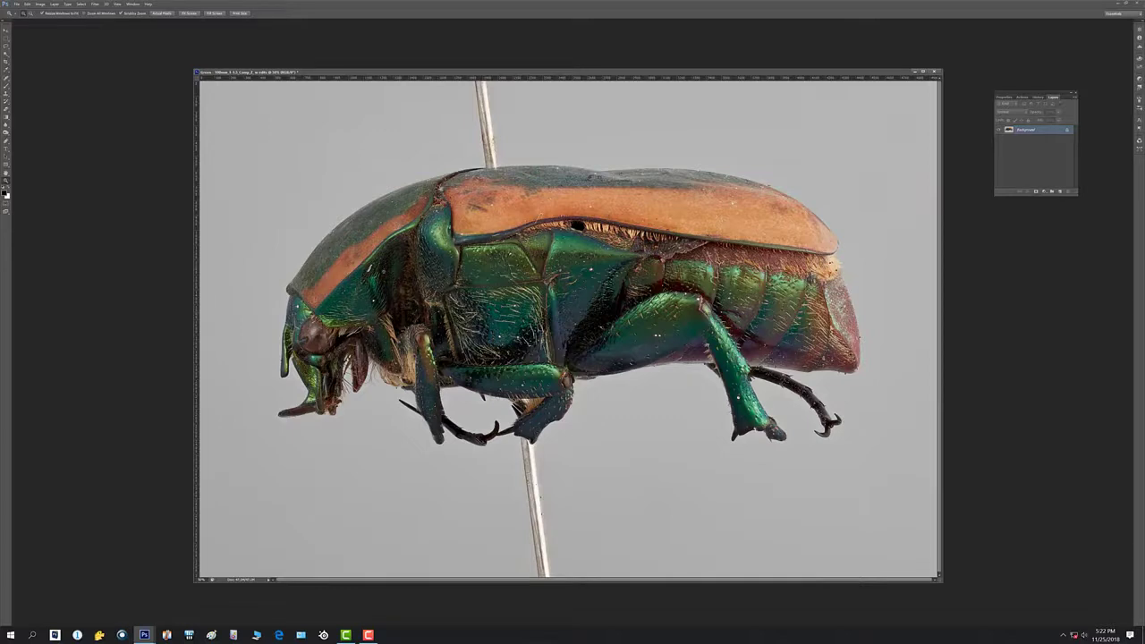
# Lift the beetle's shadows slightly with Shadows/Highlights, lowering the Shadows amount to below 10%, and compare the preview on and off
pyautogui.click(40, 4)
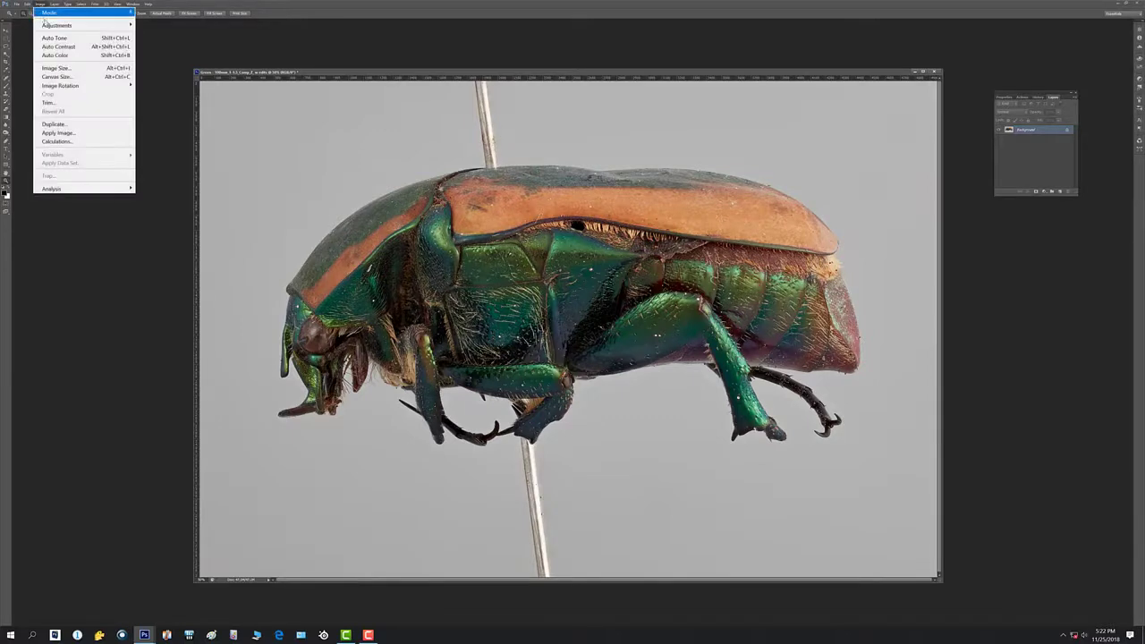
pyautogui.moveTo(52, 26)
pyautogui.click(170, 176)
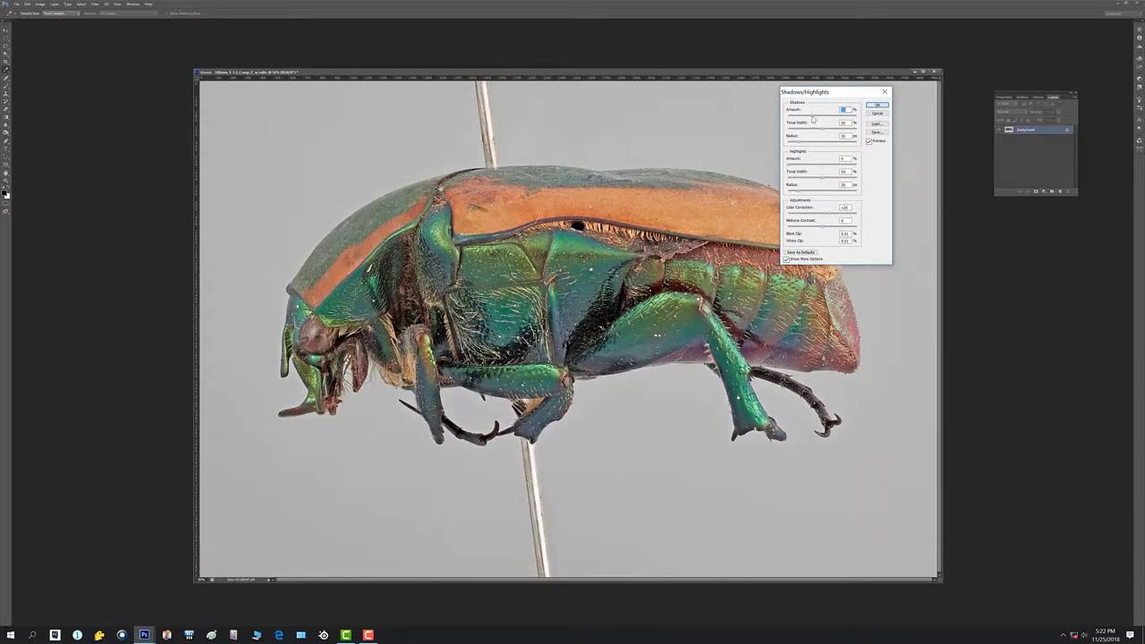
pyautogui.moveTo(811, 119); pyautogui.dragTo(792, 123)
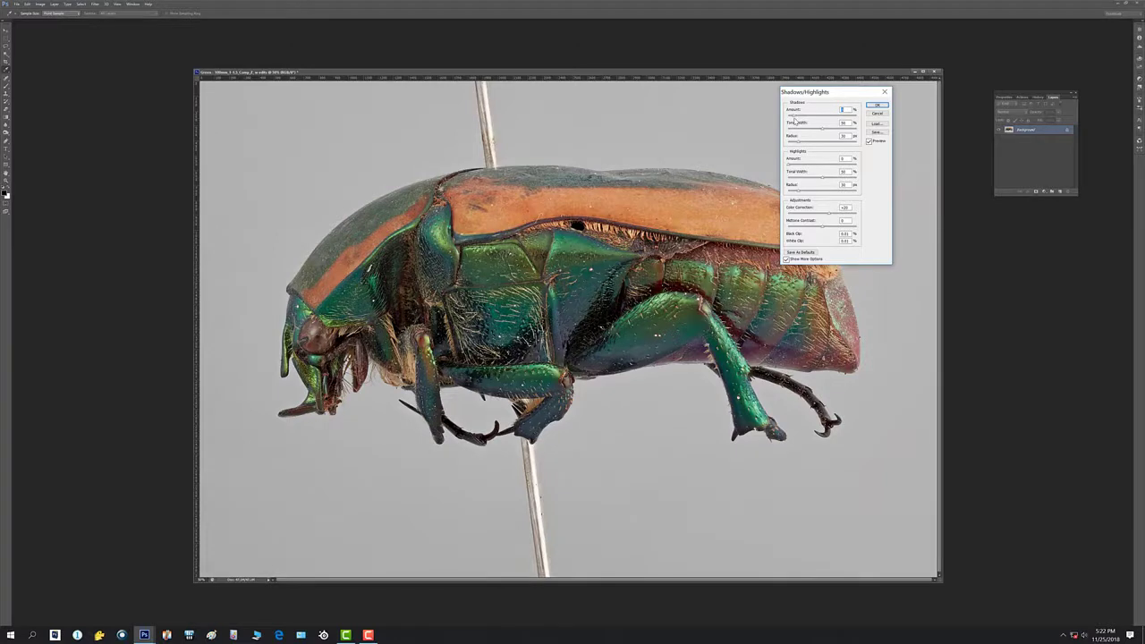
pyautogui.click(867, 142)
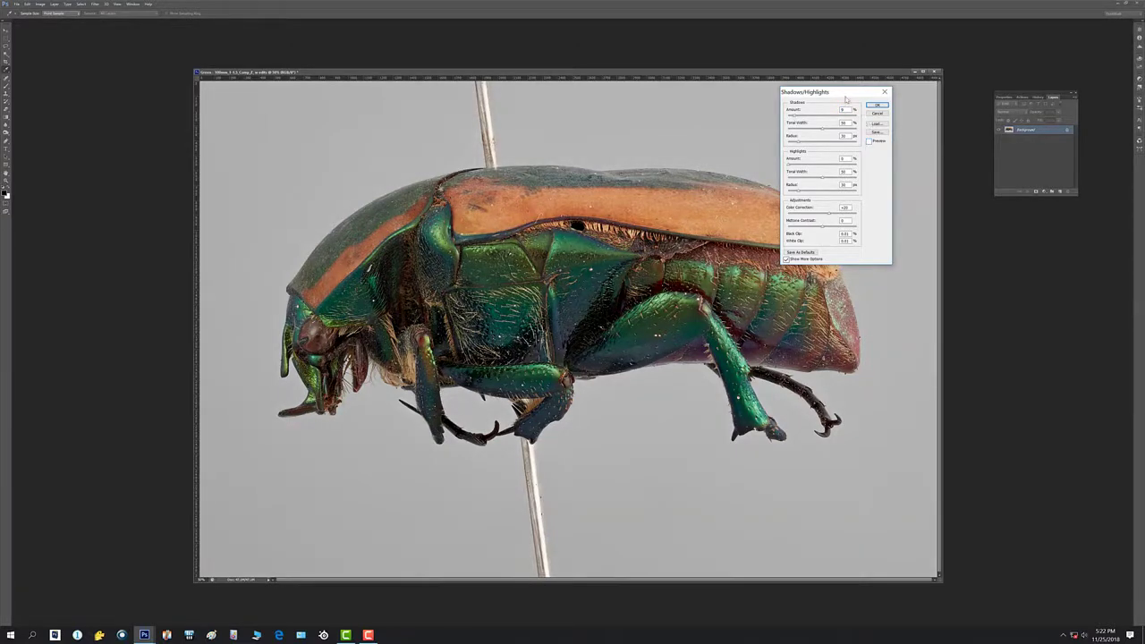
pyautogui.moveTo(846, 98); pyautogui.dragTo(966, 196)
pyautogui.click(989, 238)
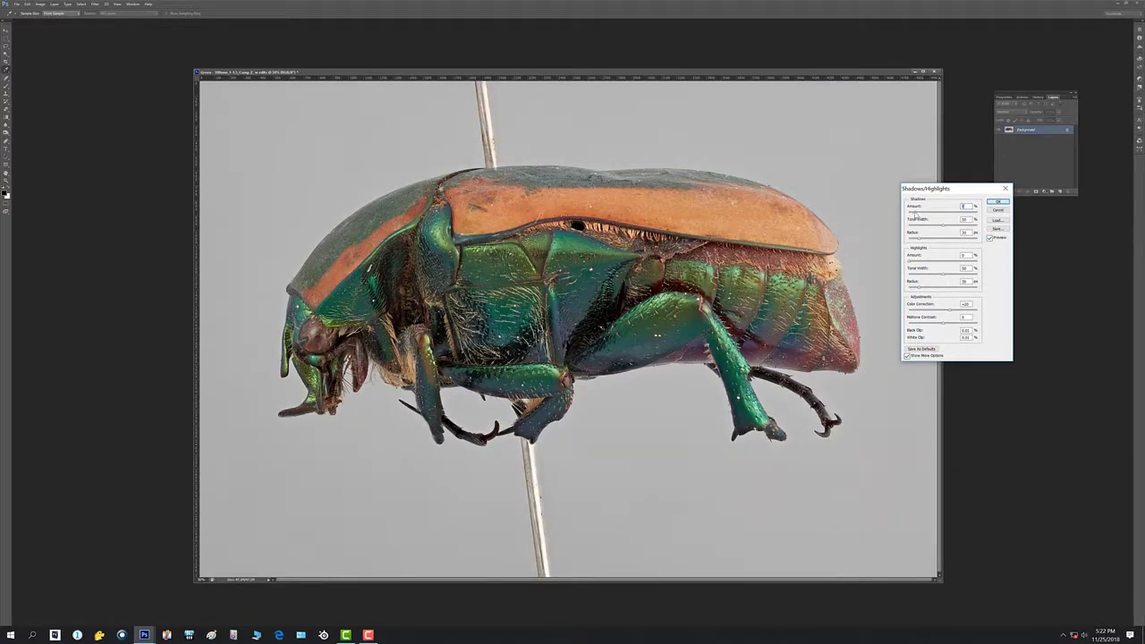
pyautogui.click(990, 238)
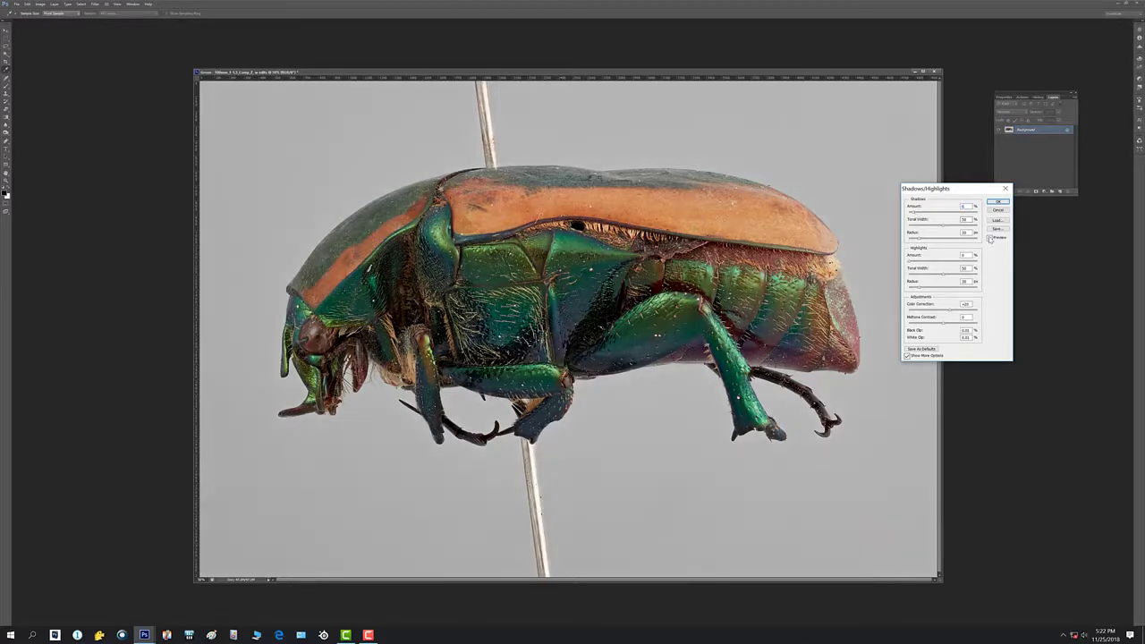
pyautogui.click(989, 238)
pyautogui.click(990, 238)
pyautogui.click(989, 238)
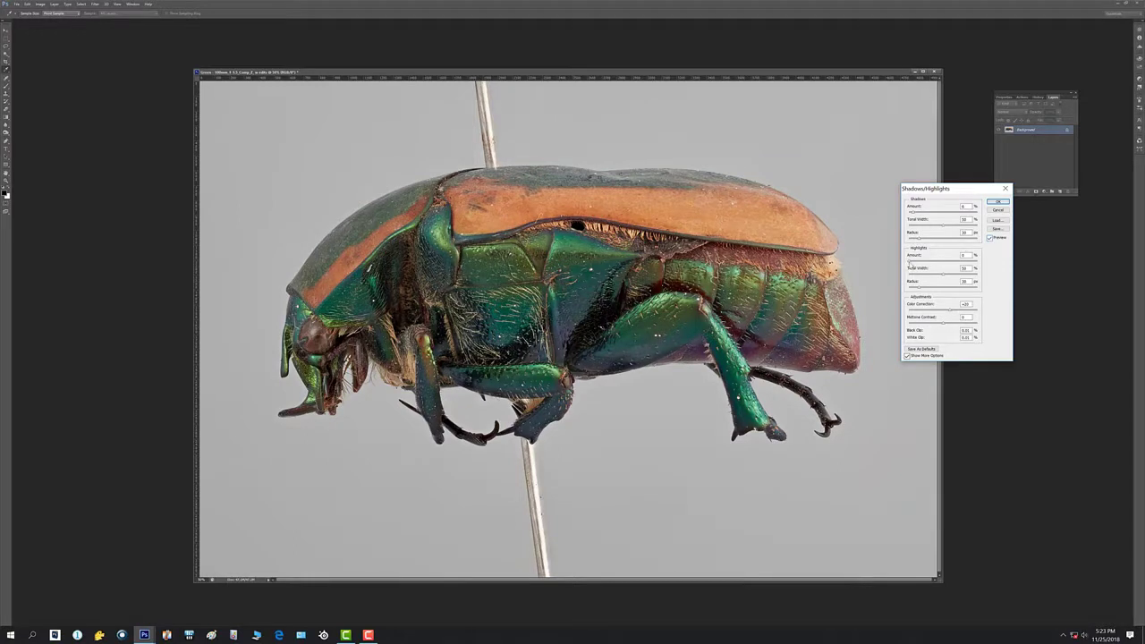
# Try raising the Highlights amount to darken the bright areas, comparing the image with and without the preview
pyautogui.moveTo(910, 262); pyautogui.dragTo(921, 266)
pyautogui.click(990, 238)
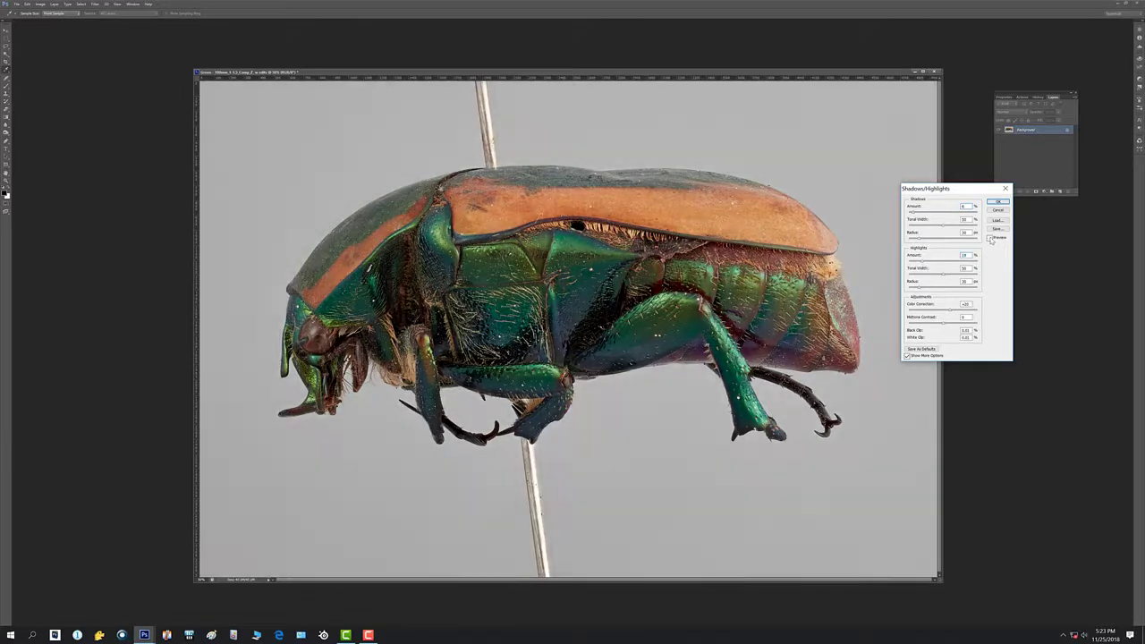
pyautogui.click(990, 238)
pyautogui.click(989, 238)
pyautogui.click(990, 238)
pyautogui.click(989, 238)
pyautogui.click(990, 238)
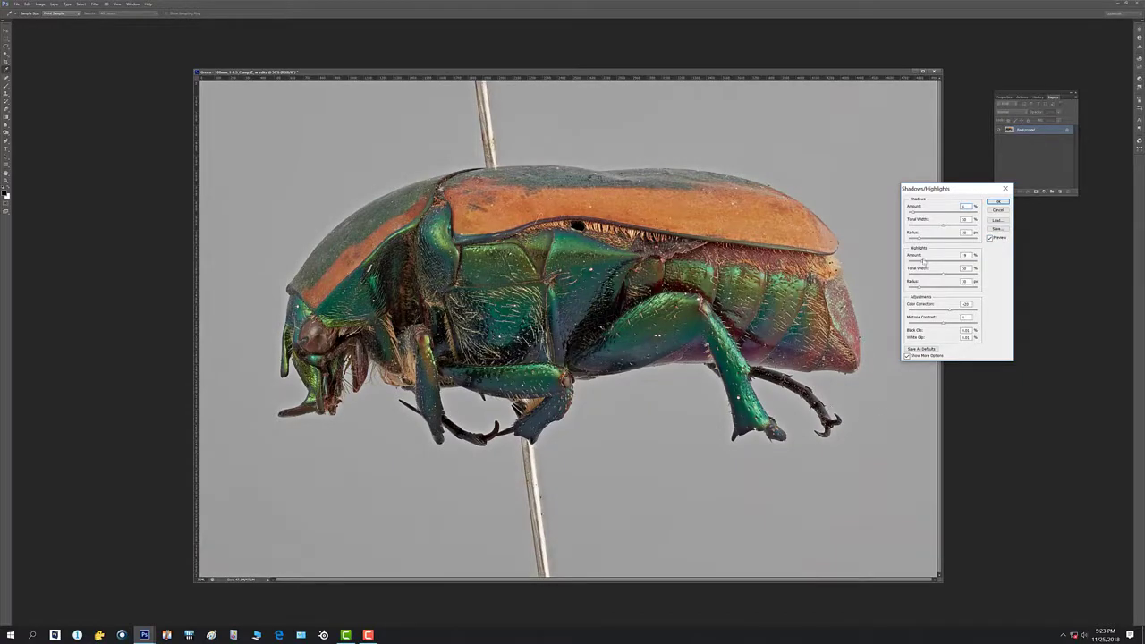
# Set the Highlights amount to 0% and apply the Shadows/Highlights adjustment
pyautogui.moveTo(925, 263); pyautogui.dragTo(889, 261)
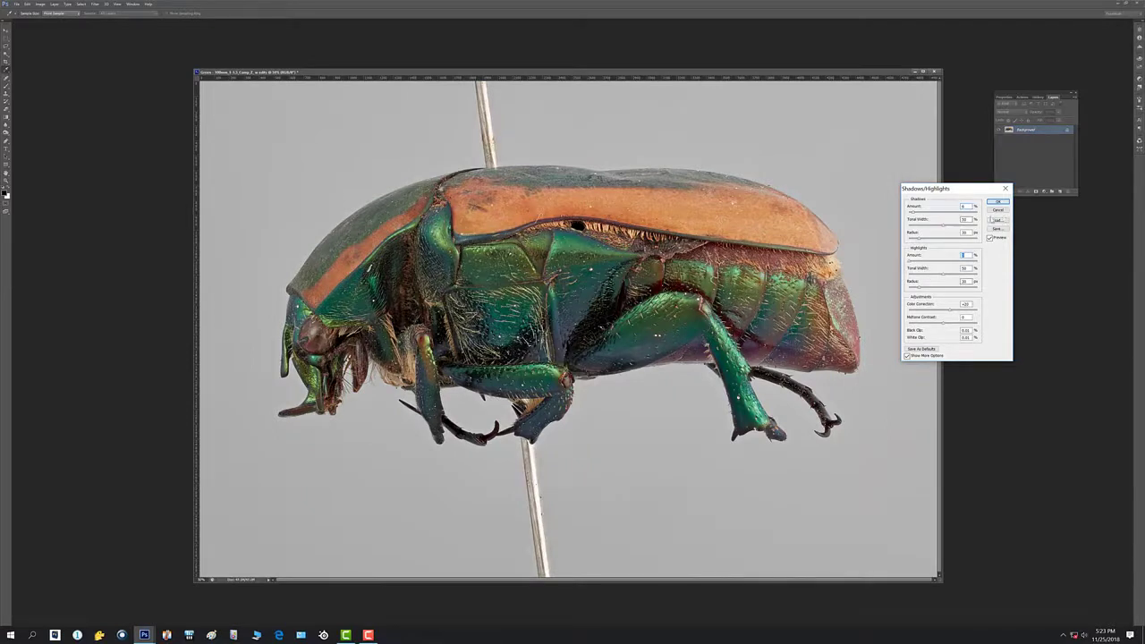
pyautogui.click(996, 204)
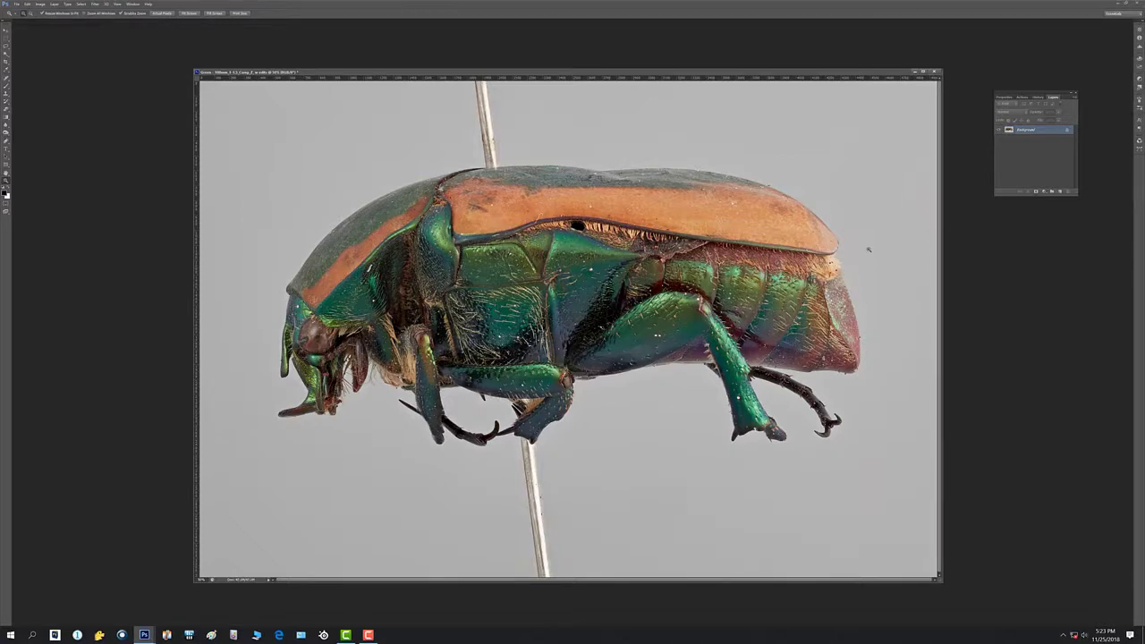
# Inspect the beetle's body and legs at 100% magnification
pyautogui.hotkey('ctrl', '+')
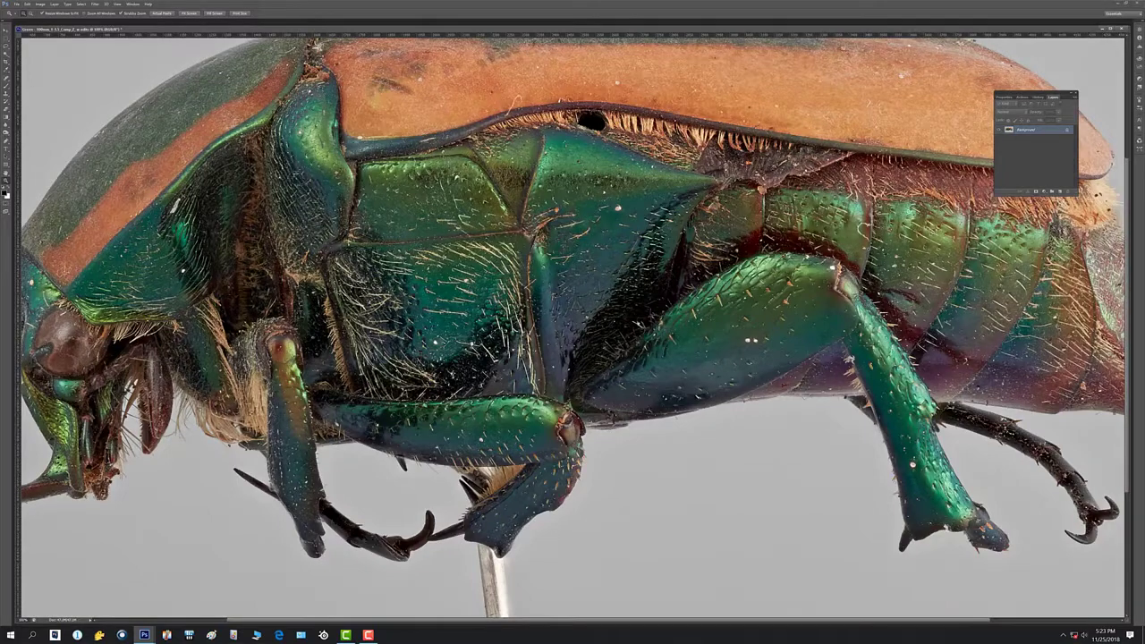
pyautogui.hotkey('ctrl', '-')
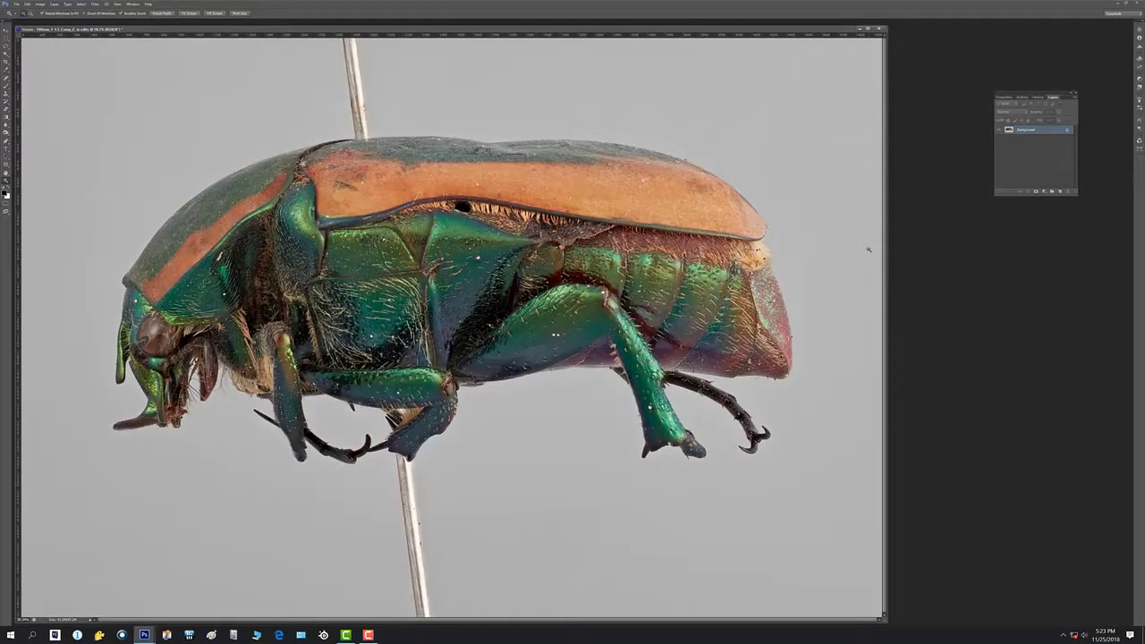
pyautogui.hotkey('ctrl', '+')
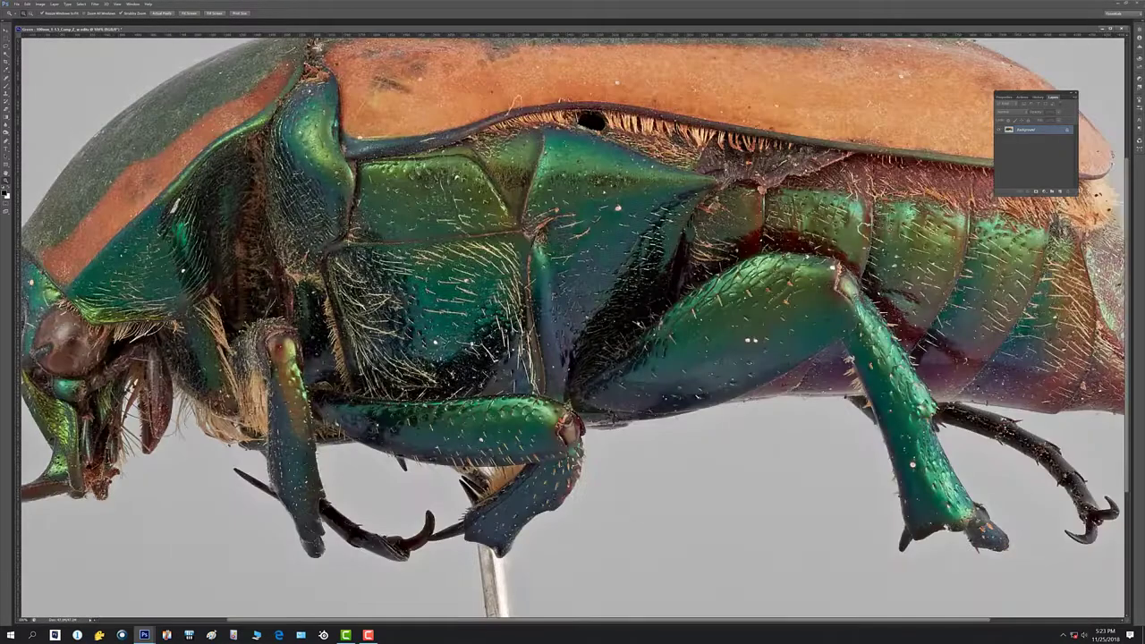
pyautogui.click(6, 177)
pyautogui.moveTo(528, 358); pyautogui.dragTo(445, 383)
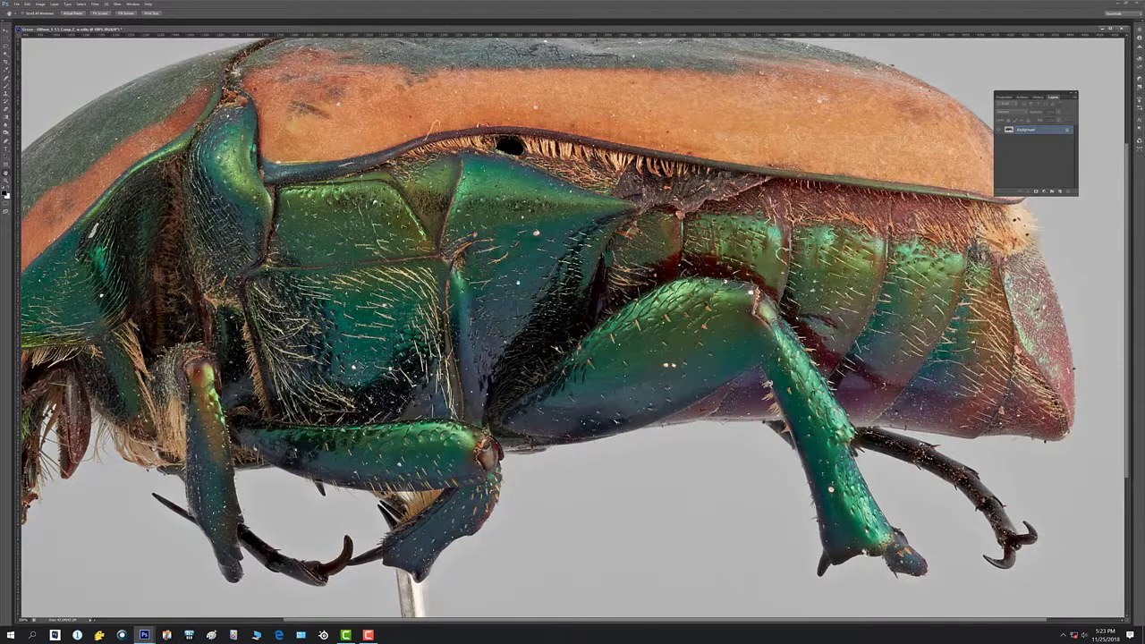
# Roll the image history back to the Shadows/Highlights state, deleting the Smart Sharpen and Unsharp Mask states
pyautogui.moveTo(445, 383); pyautogui.dragTo(673, 323)
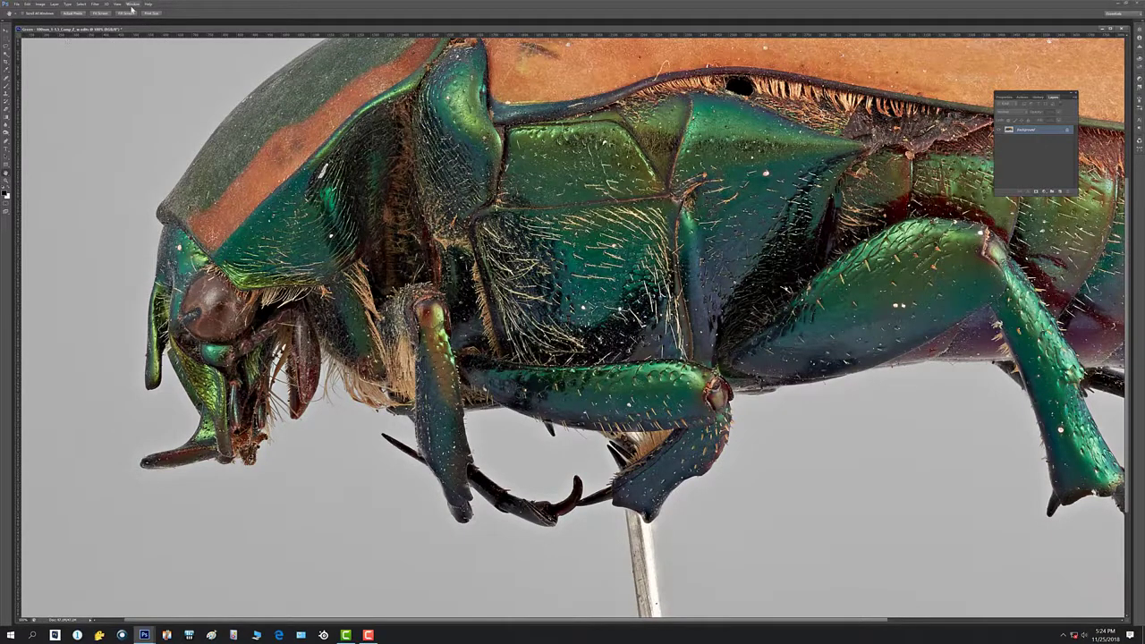
pyautogui.click(132, 4)
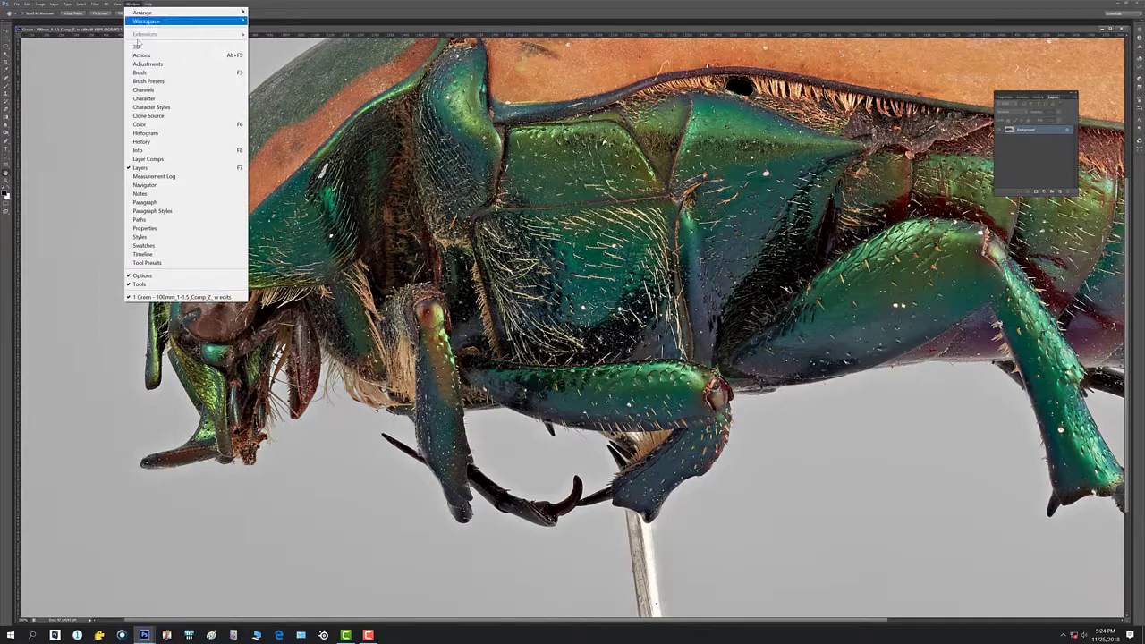
pyautogui.click(142, 141)
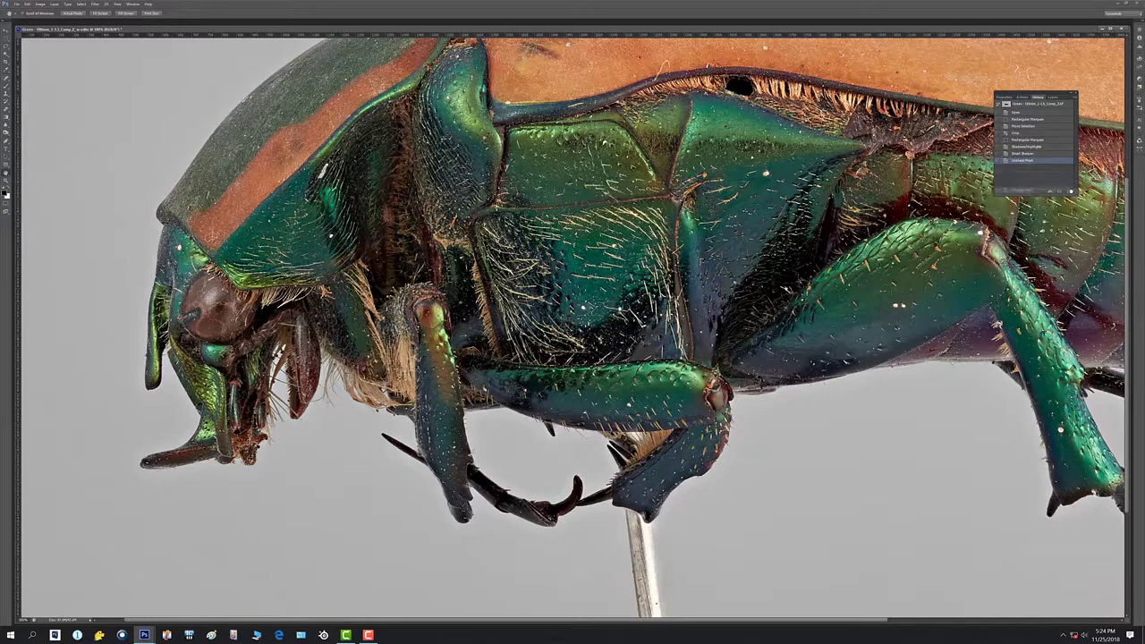
pyautogui.click(1025, 154)
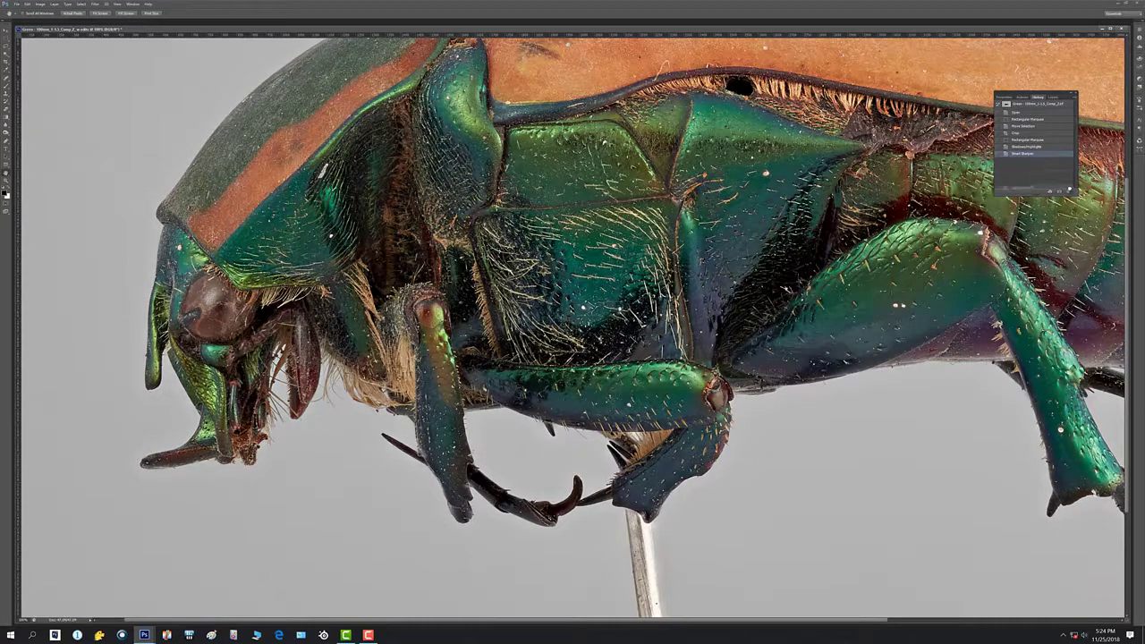
pyautogui.click(1060, 190)
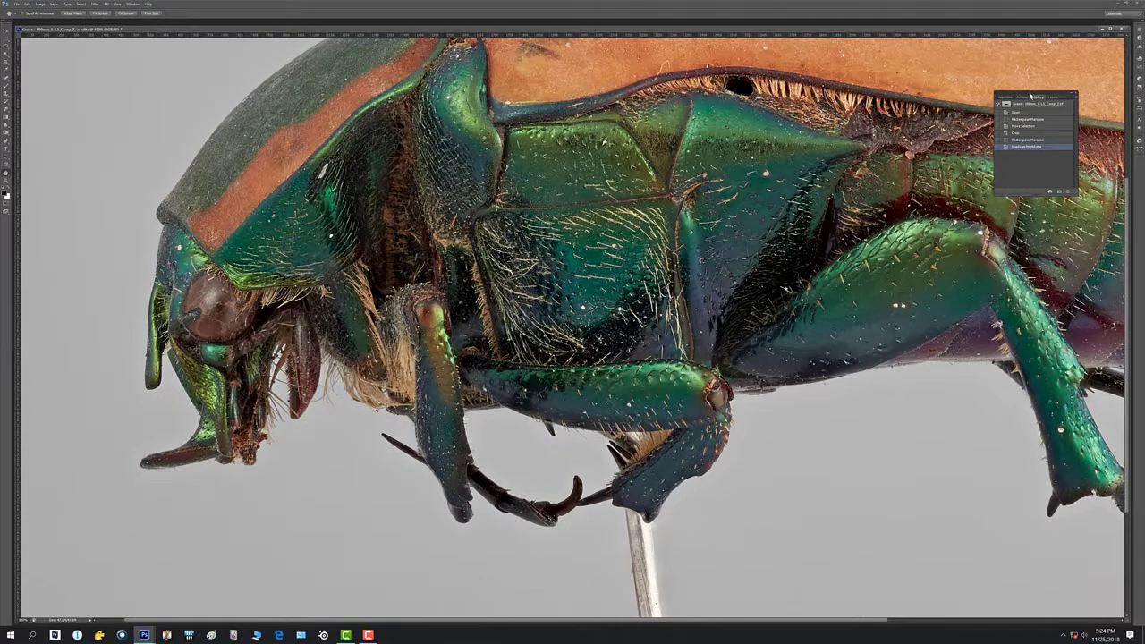
# Run the Color separation action on the beetle photo and display its layers
pyautogui.moveTo(1032, 96); pyautogui.dragTo(1069, 126)
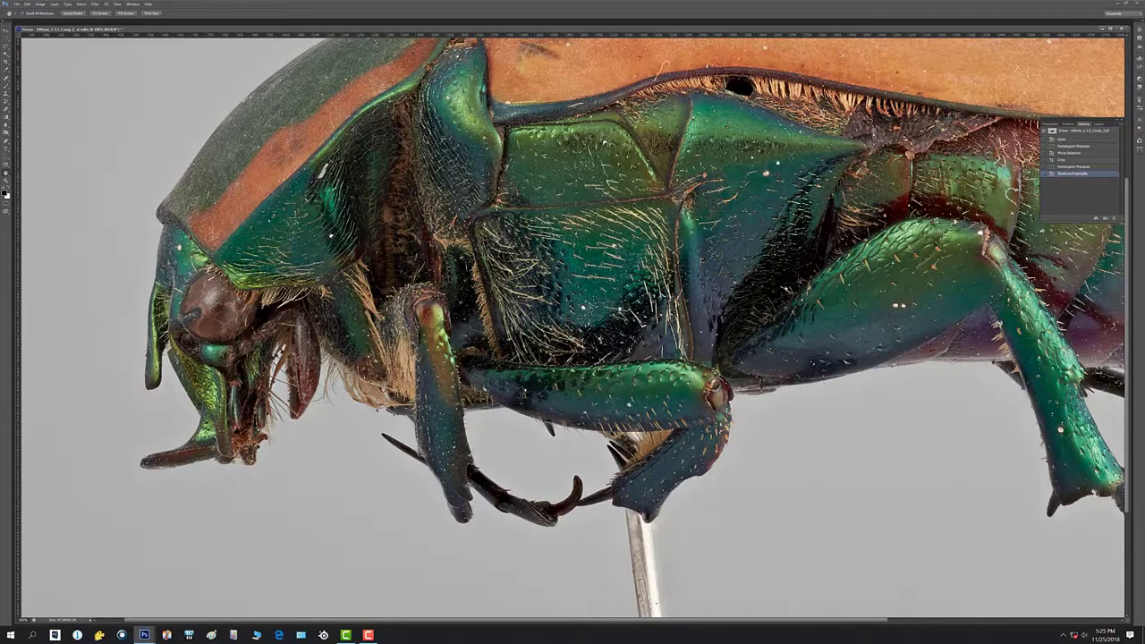
pyautogui.press('F2')
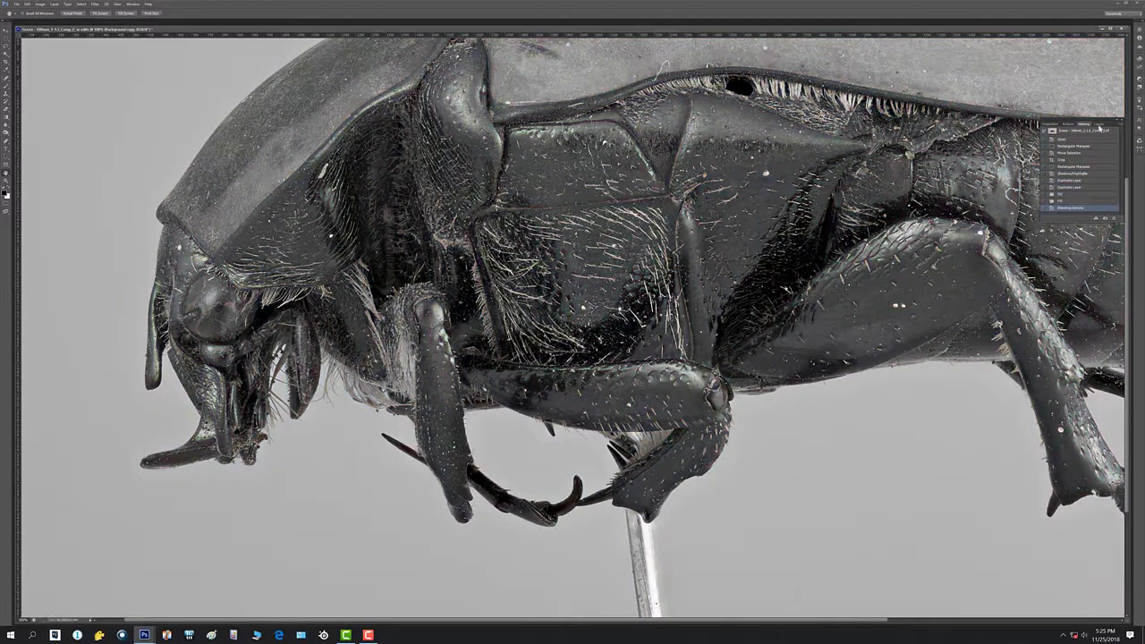
pyautogui.click(1100, 123)
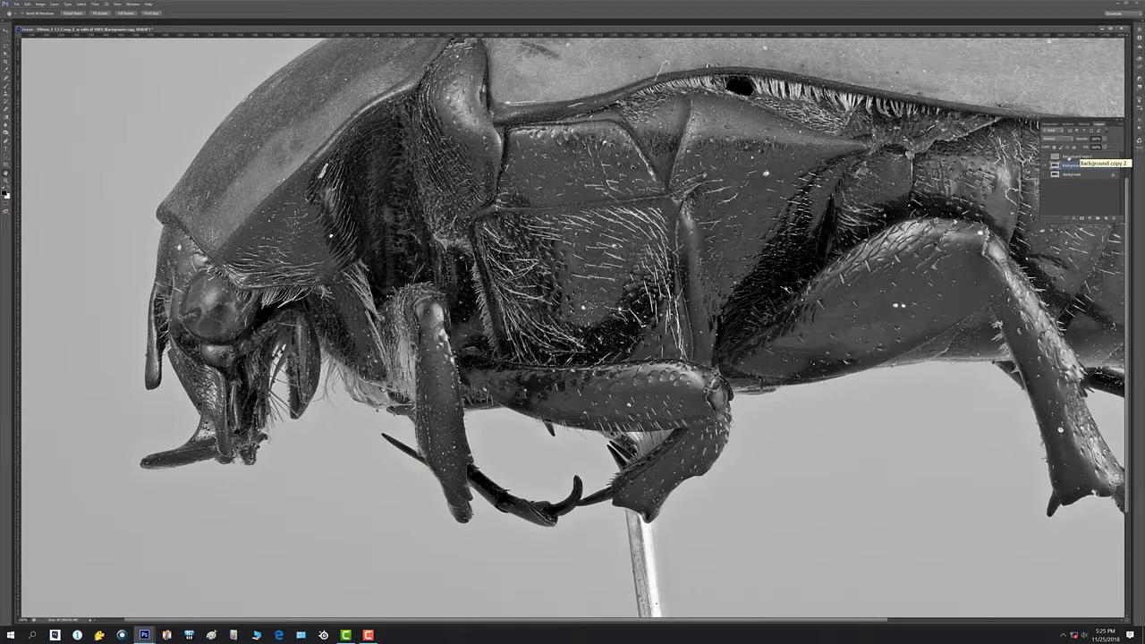
# Compare the grayscale detail layer with the color-only layer by switching their visibility, and examine the beetle in grayscale
pyautogui.click(1044, 166)
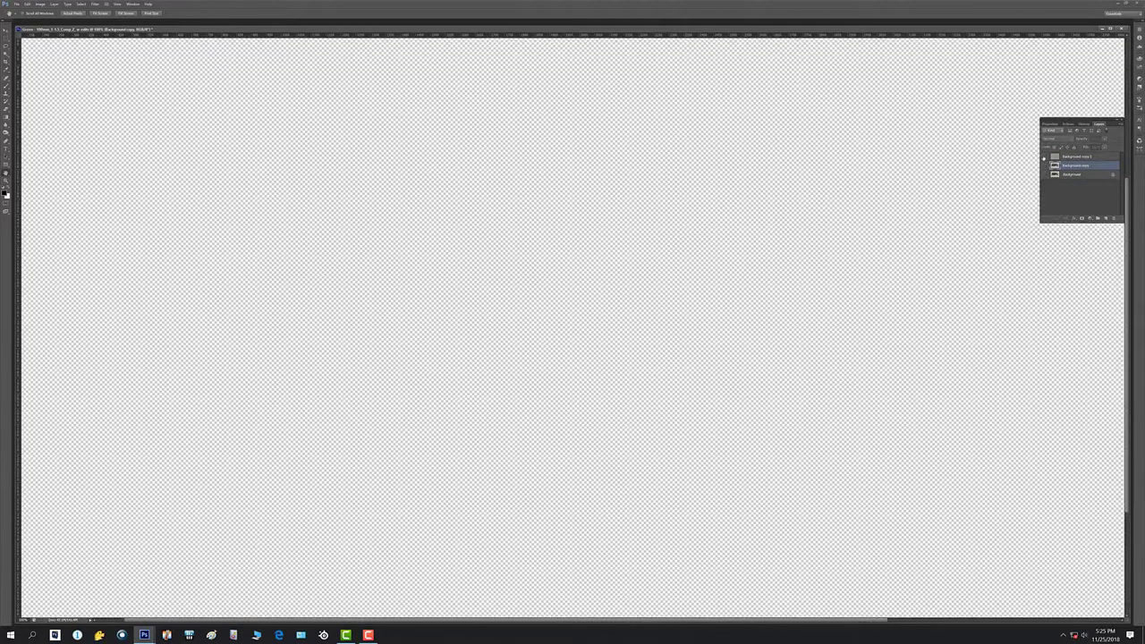
pyautogui.click(1044, 156)
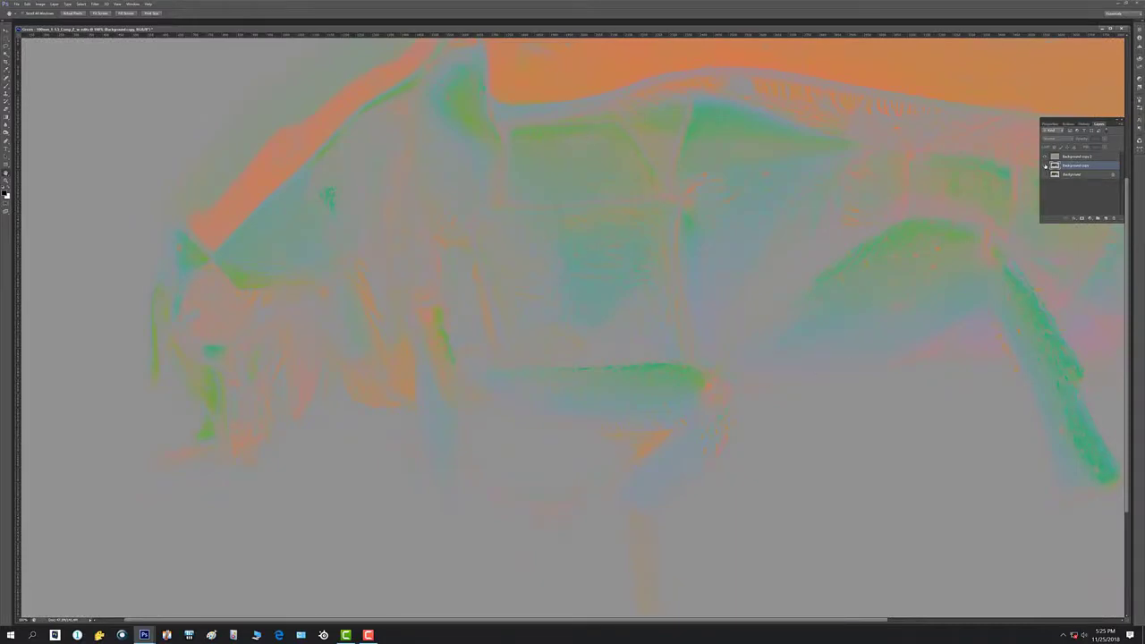
pyautogui.hotkey('shift', 'alt', 'n')
pyautogui.hotkey('shift', 'alt', 'y')
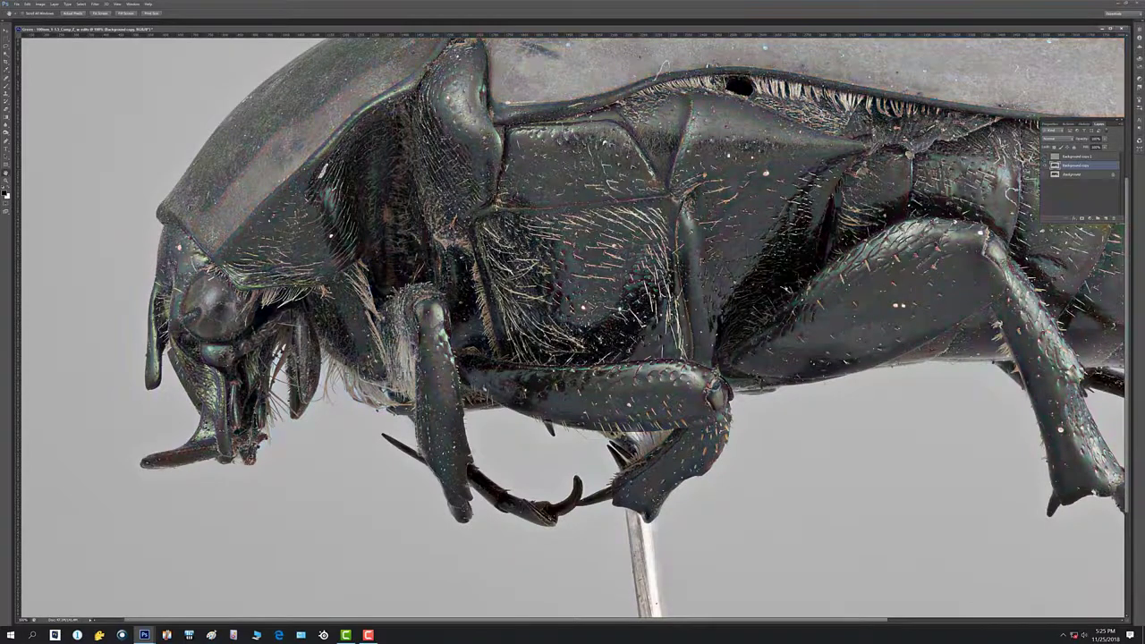
pyautogui.moveTo(716, 314); pyautogui.dragTo(524, 402)
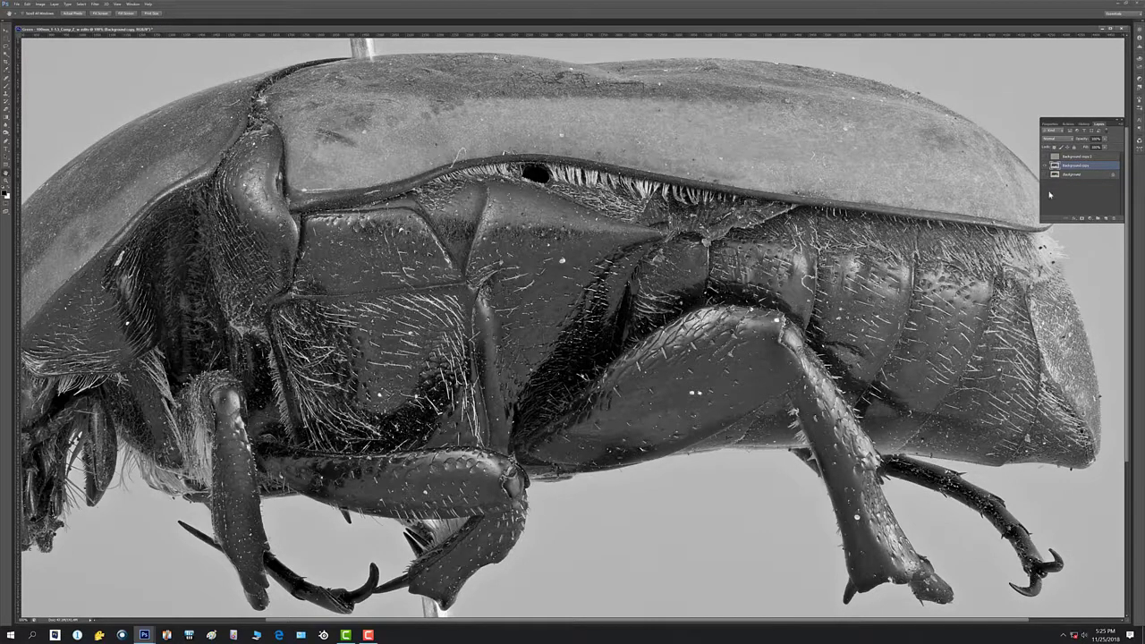
# Sharpen the grayscale Background copy layer with the recorded Sharpen action
pyautogui.click(1068, 124)
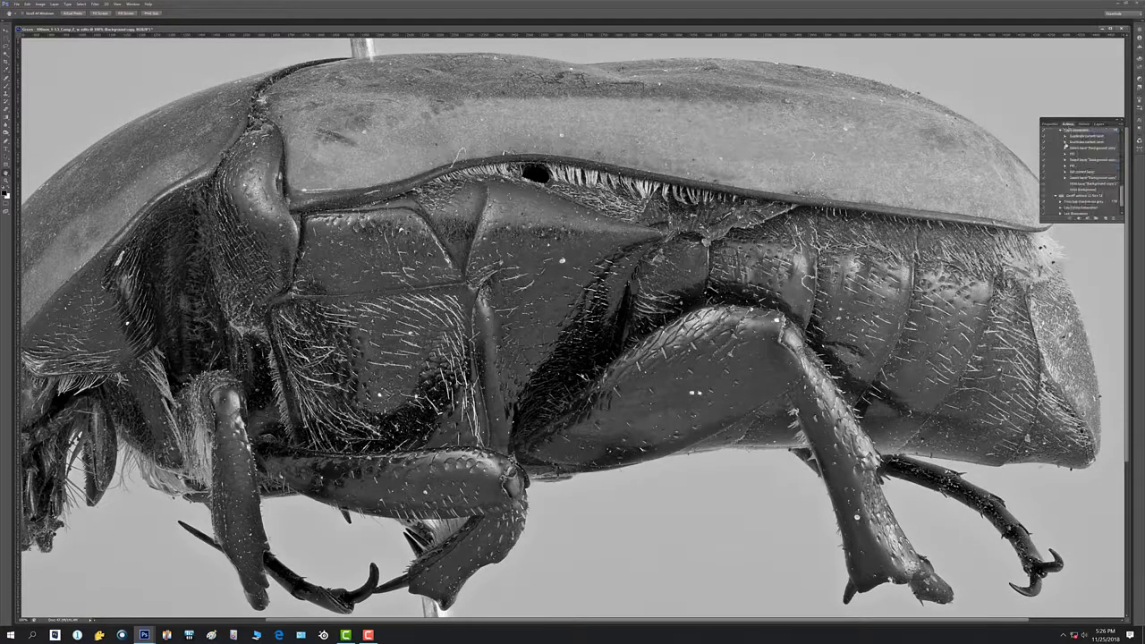
pyautogui.scroll(-3, 1074, 172)
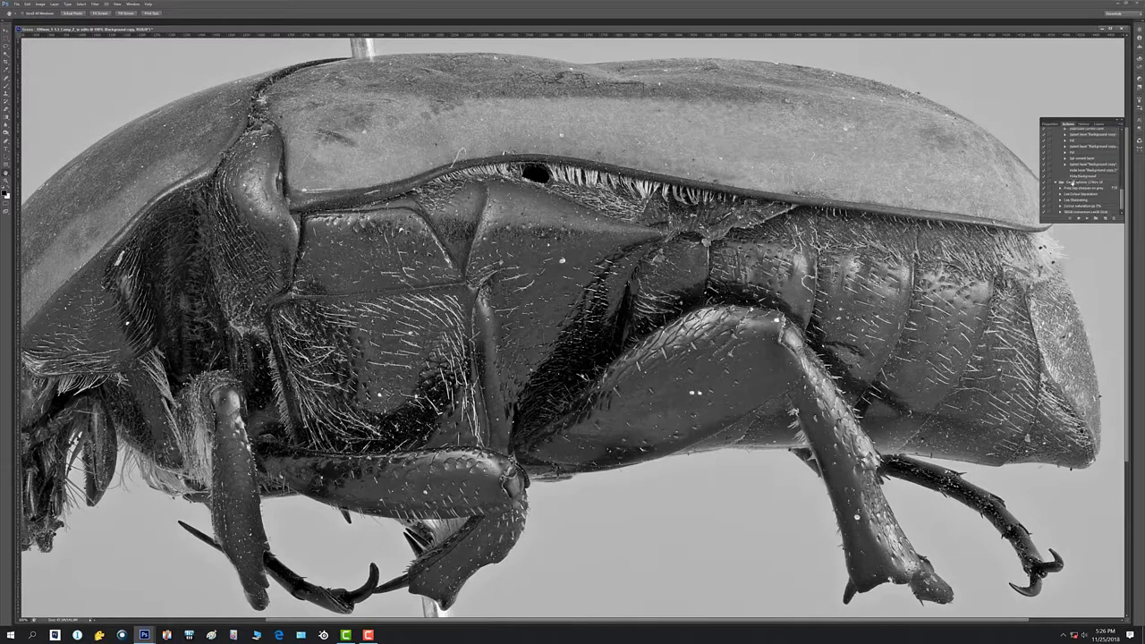
pyautogui.scroll(5, 1075, 179)
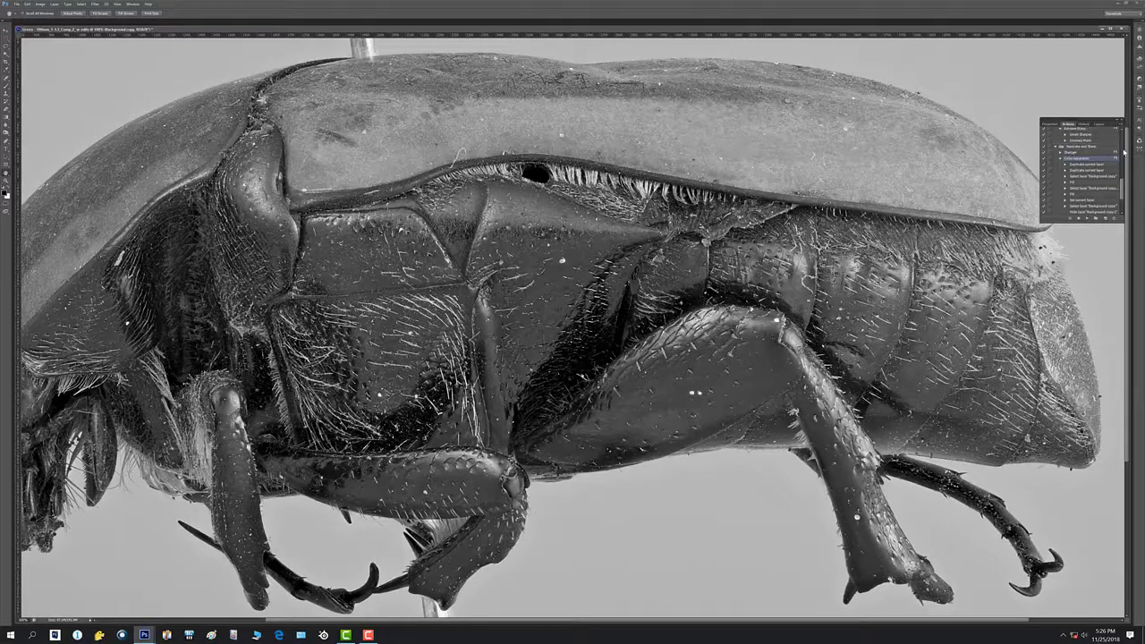
pyautogui.click(1070, 159)
pyautogui.click(1085, 218)
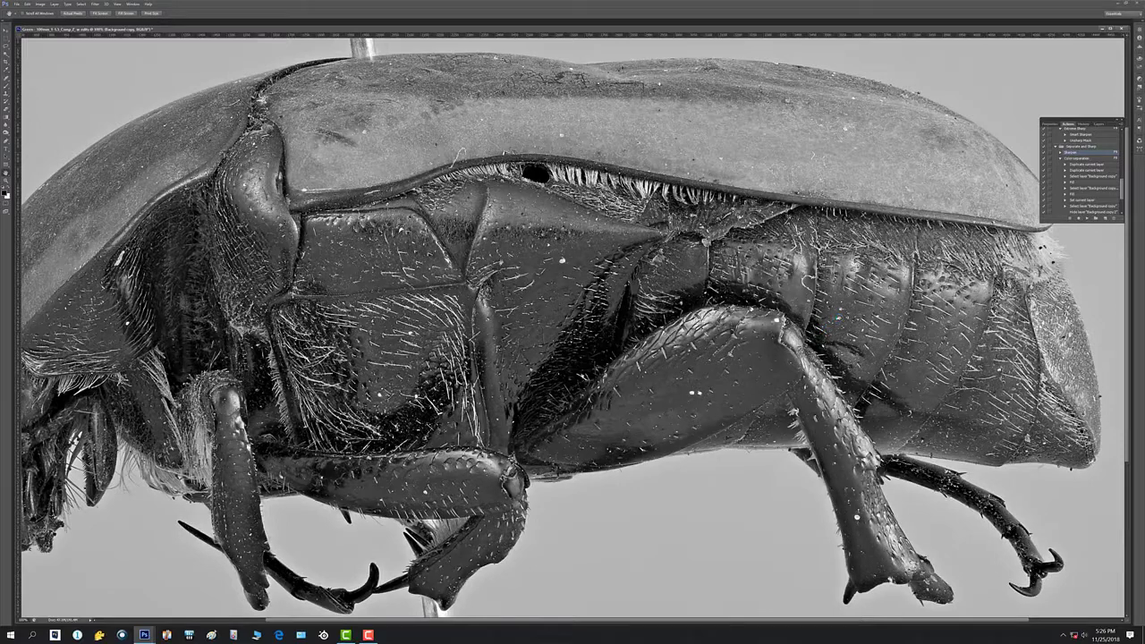
# Show the Background copy 2 color layer over the sharpened layer and check the whole beetle in full color
pyautogui.click(1100, 124)
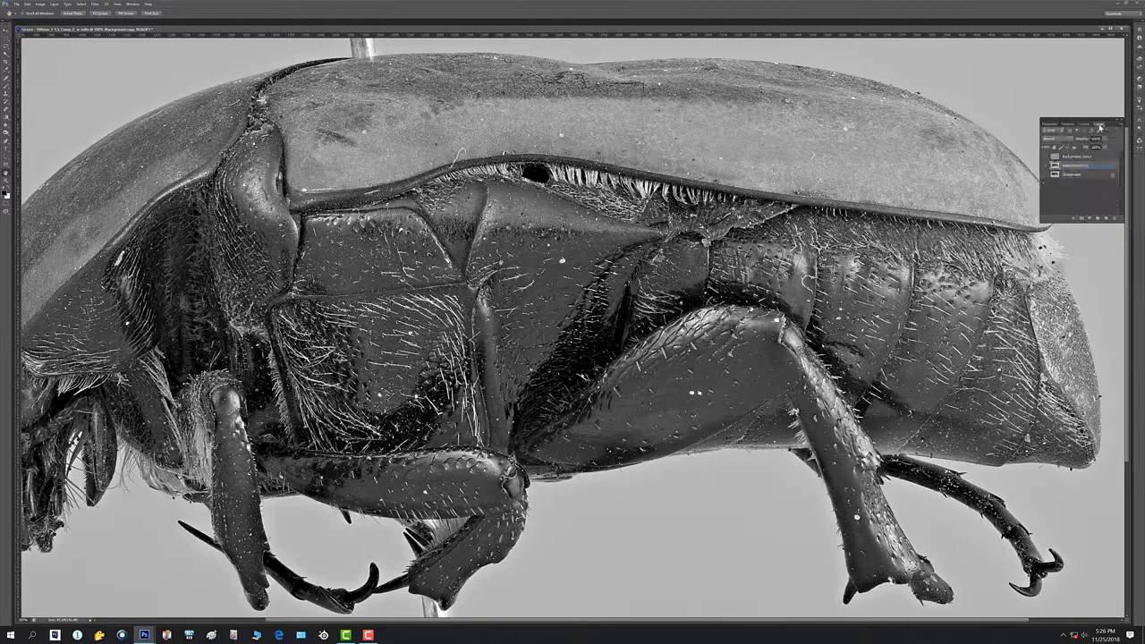
pyautogui.click(1045, 157)
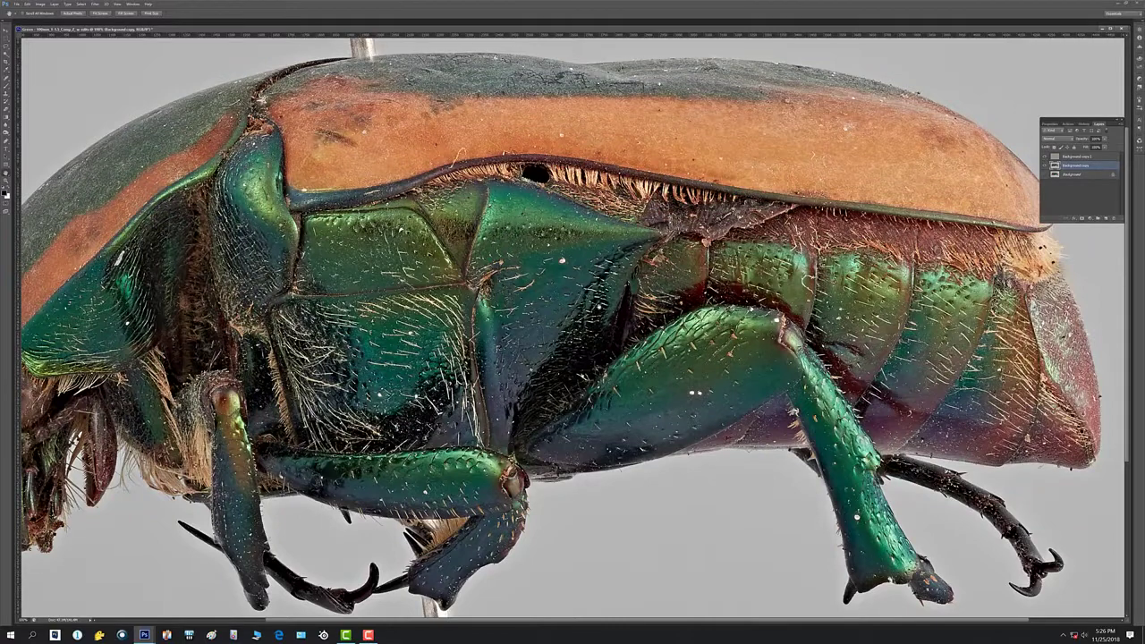
pyautogui.moveTo(314, 353); pyautogui.dragTo(269, 345)
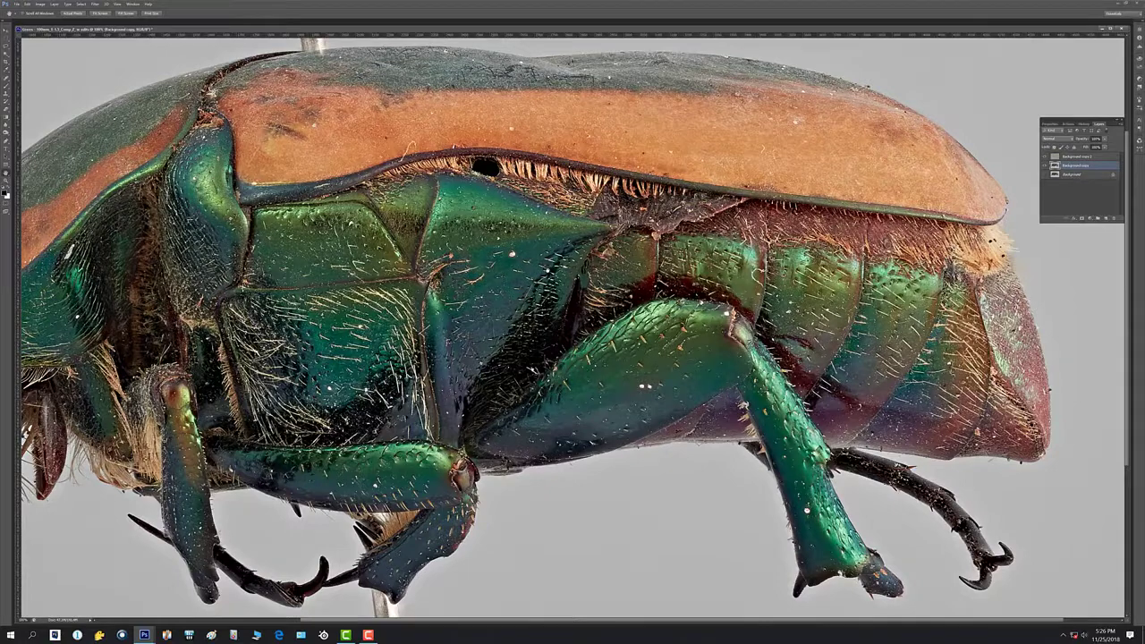
pyautogui.hotkey('ctrl', '-')
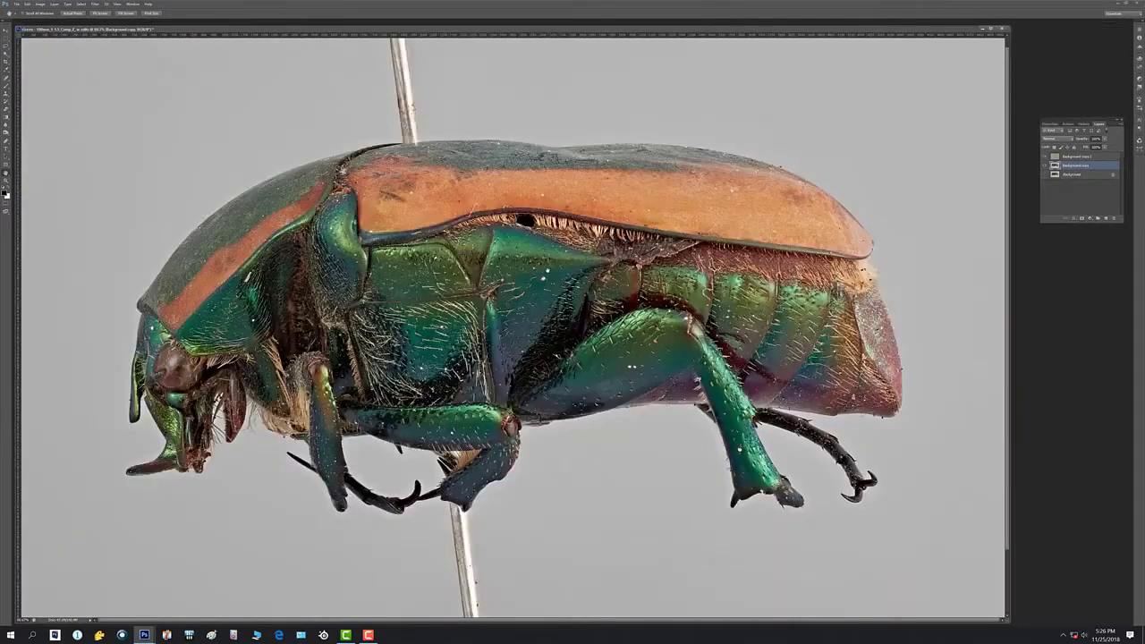
pyautogui.hotkey('ctrl', '-')
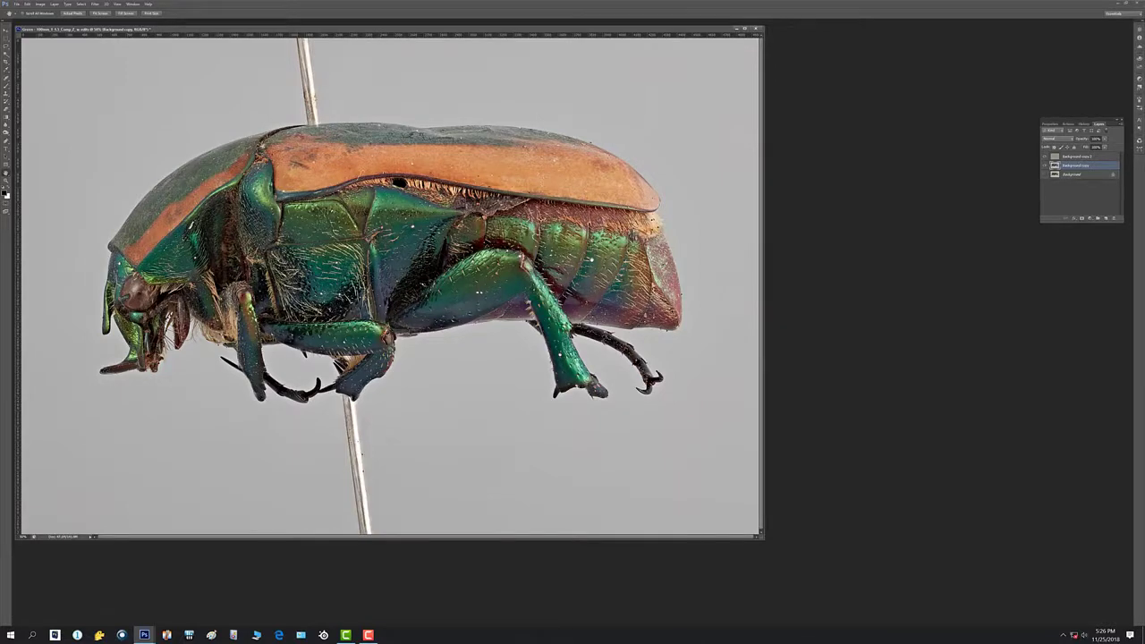
pyautogui.hotkey('ctrl', '+')
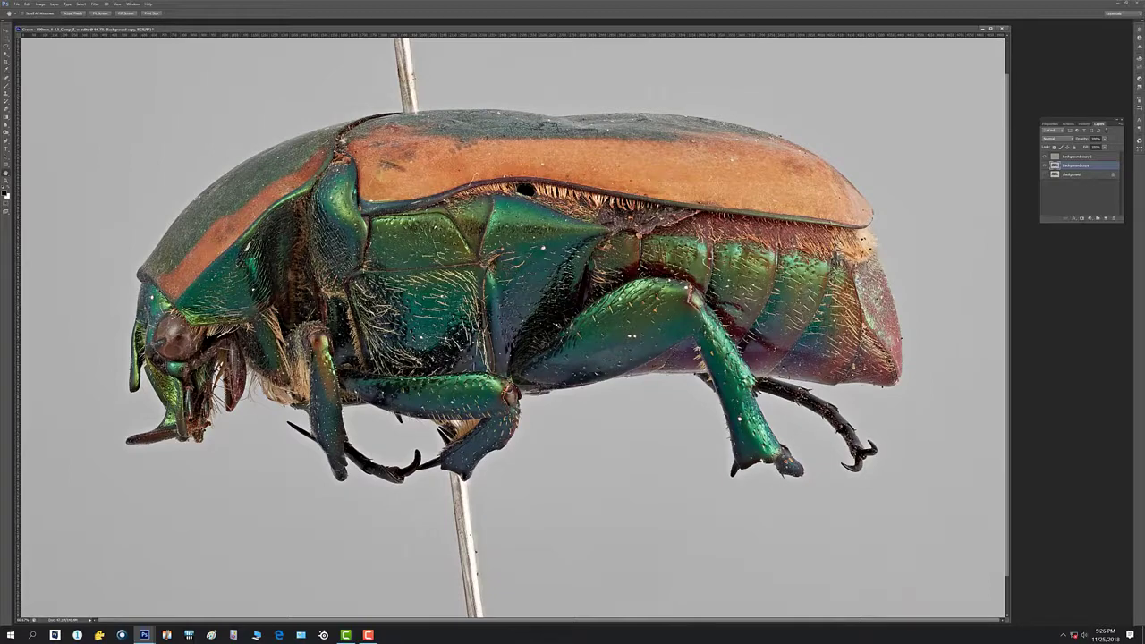
pyautogui.hotkey('ctrl', '-')
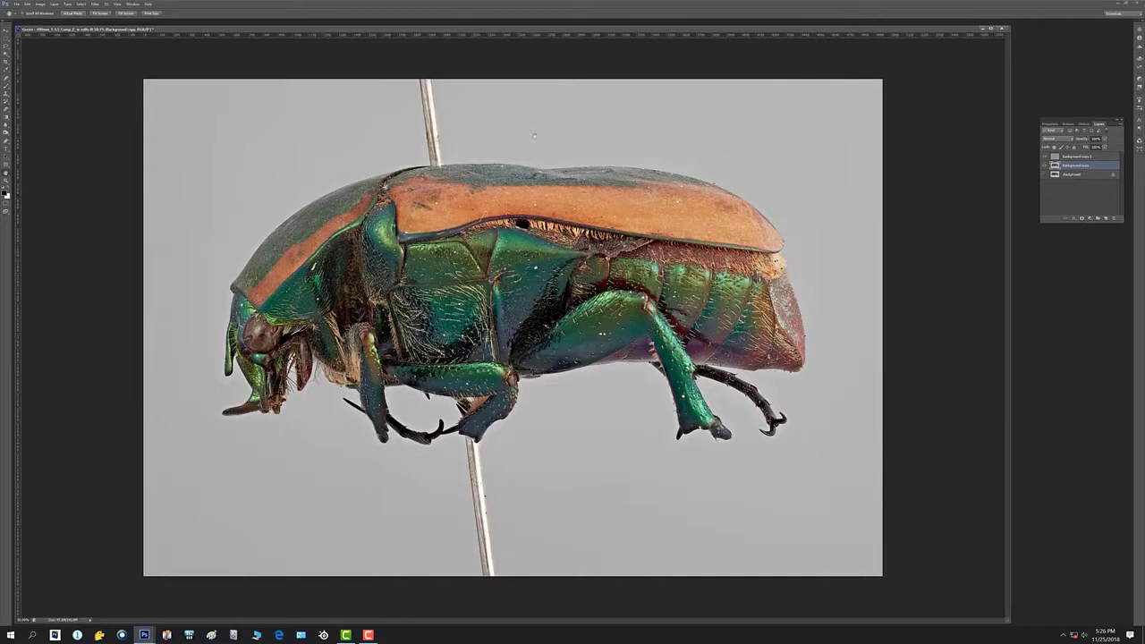
# Set the measurement scale to the 100mm 1:1.5 preset, with 164 pixels equal to 1.0000 mm
pyautogui.hotkey('alt', 'i')
pyautogui.press('Down')
pyautogui.press('Down')
pyautogui.press('Down')
pyautogui.press('Down')
pyautogui.press('Down')
pyautogui.press('Down')
pyautogui.press('Down')
pyautogui.press('Down')
pyautogui.press('Down')
pyautogui.press('Down')
pyautogui.press('Down')
pyautogui.press('Down')
pyautogui.press('Down')
pyautogui.press('Down')
pyautogui.press('Down')
pyautogui.press('Down')
pyautogui.press('Down')
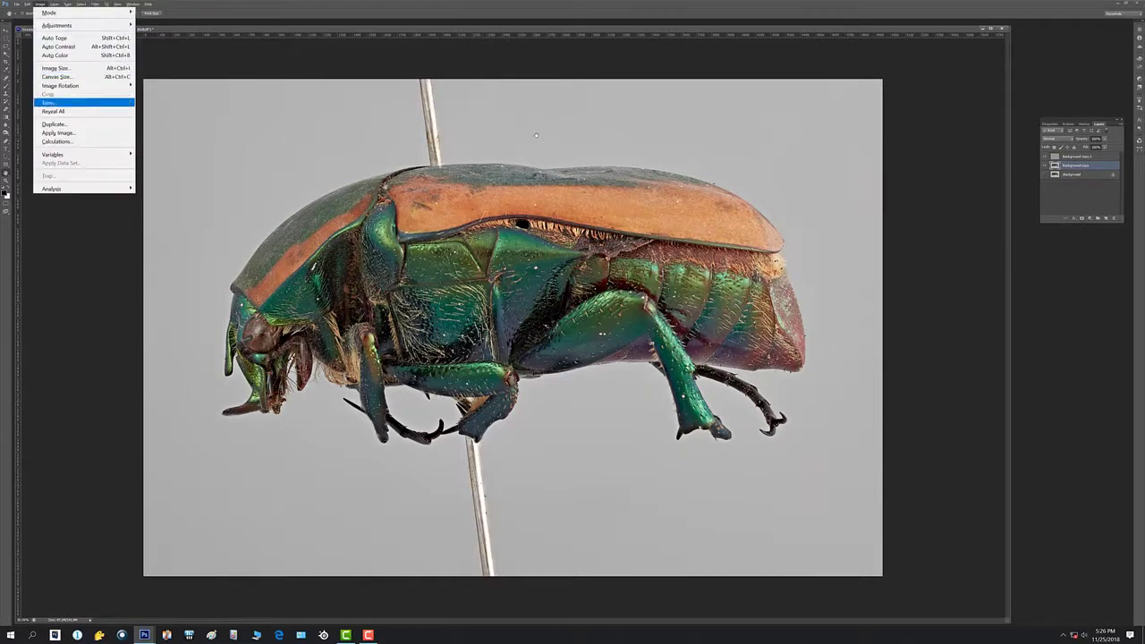
pyautogui.press('Right')
pyautogui.press('Right')
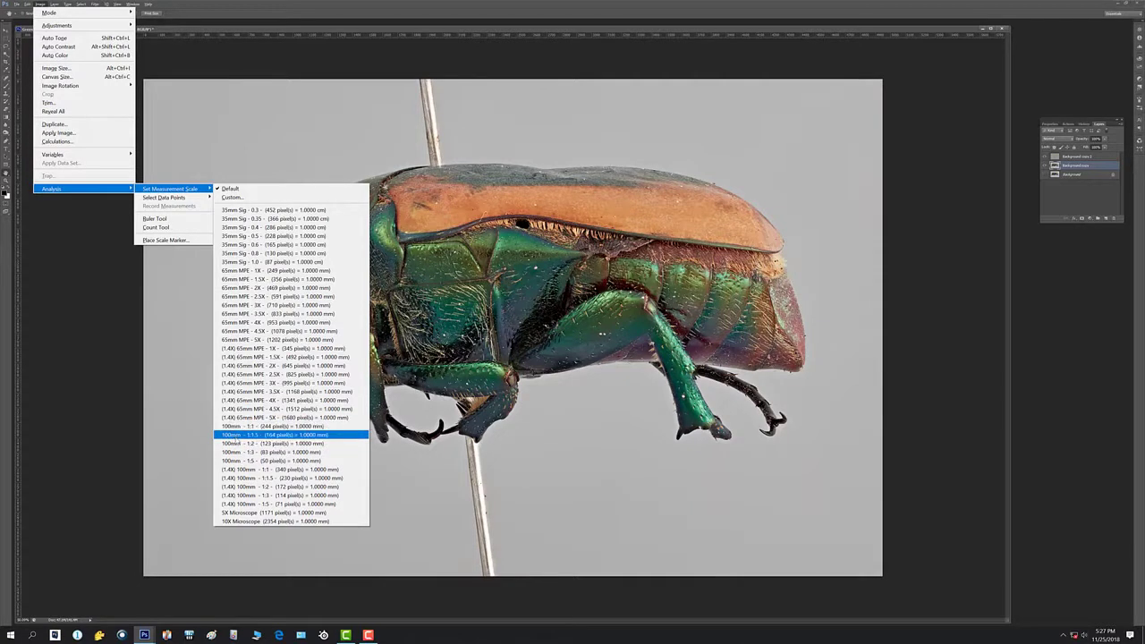
pyautogui.click(233, 435)
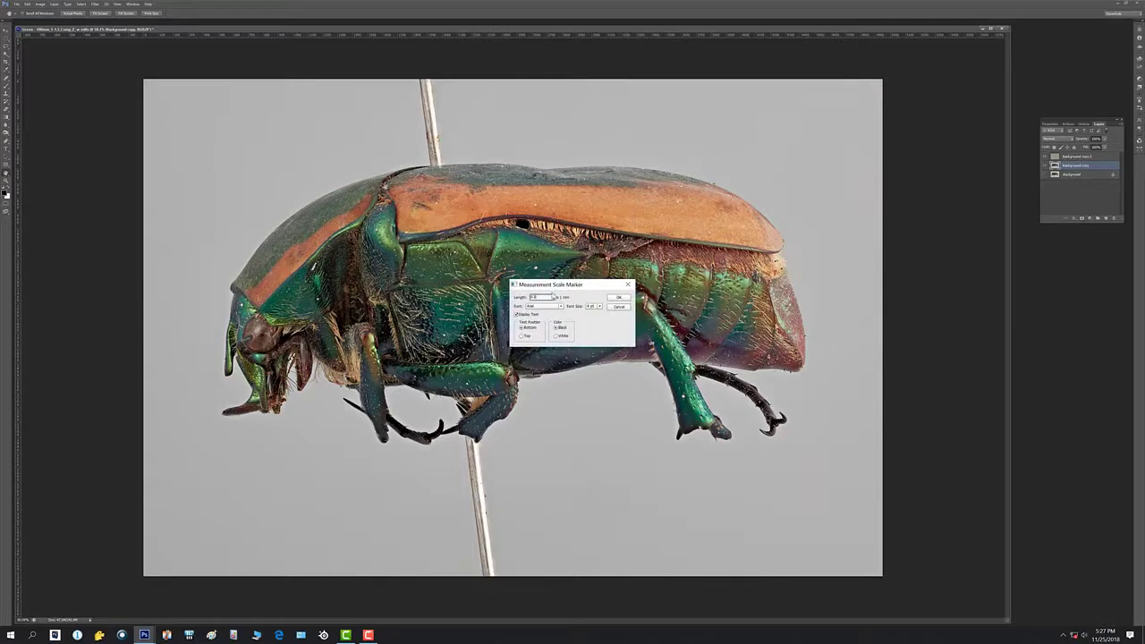
# Place a black 5 mm measurement scale marker with its text below the line at 14 pt
pyautogui.click(552, 297)
pyautogui.press('BackSpace')
pyautogui.press('BackSpace')
pyautogui.press('BackSpace')
pyautogui.write('1')
pyautogui.click(594, 306)
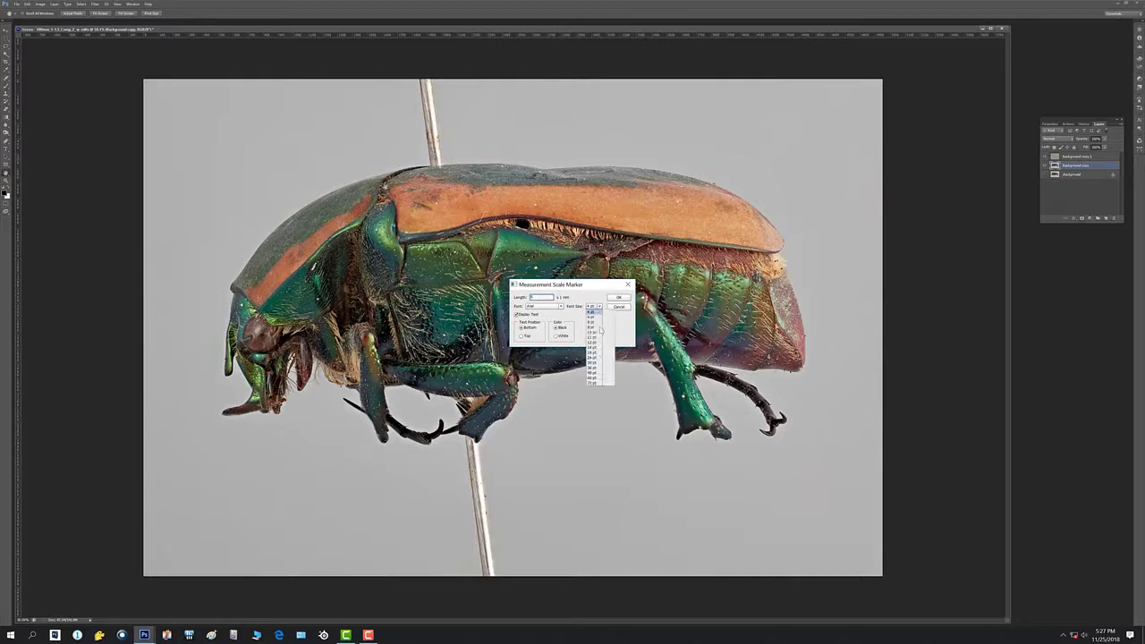
pyautogui.click(594, 348)
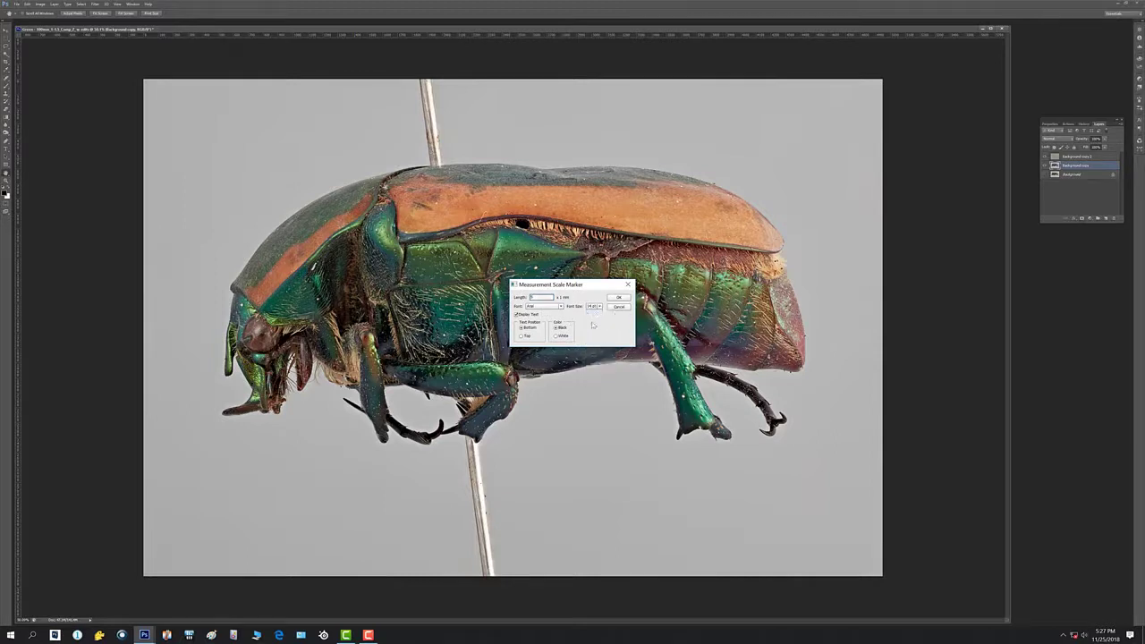
pyautogui.click(619, 297)
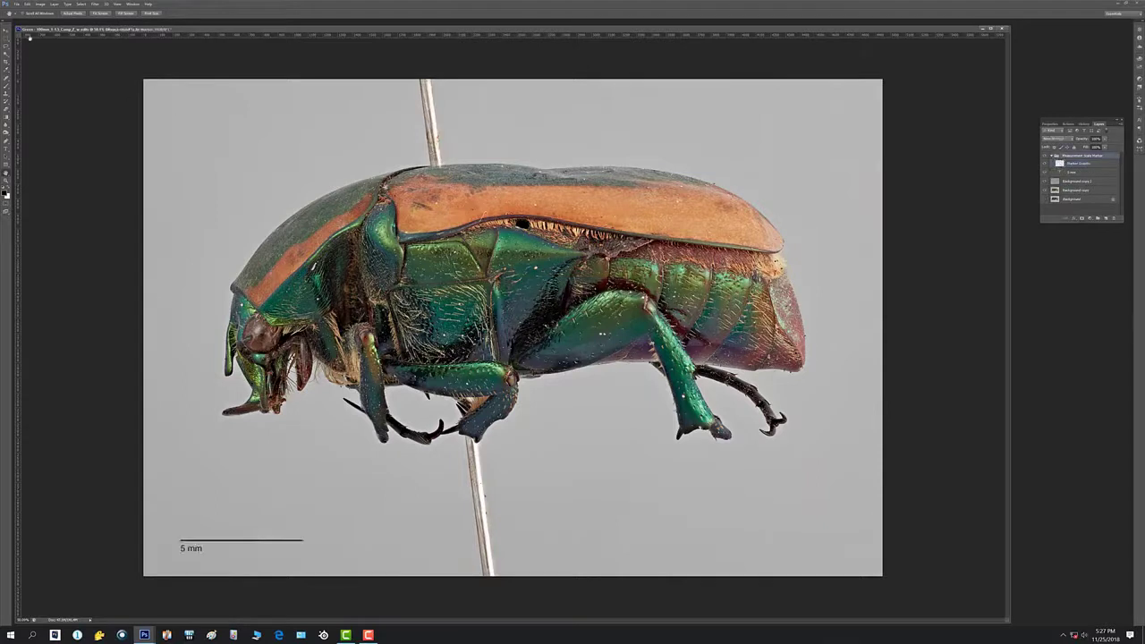
# Move the scale marker to the empty background beneath the beetle, between the middle and hind legs, and check it magnified
pyautogui.click(6, 32)
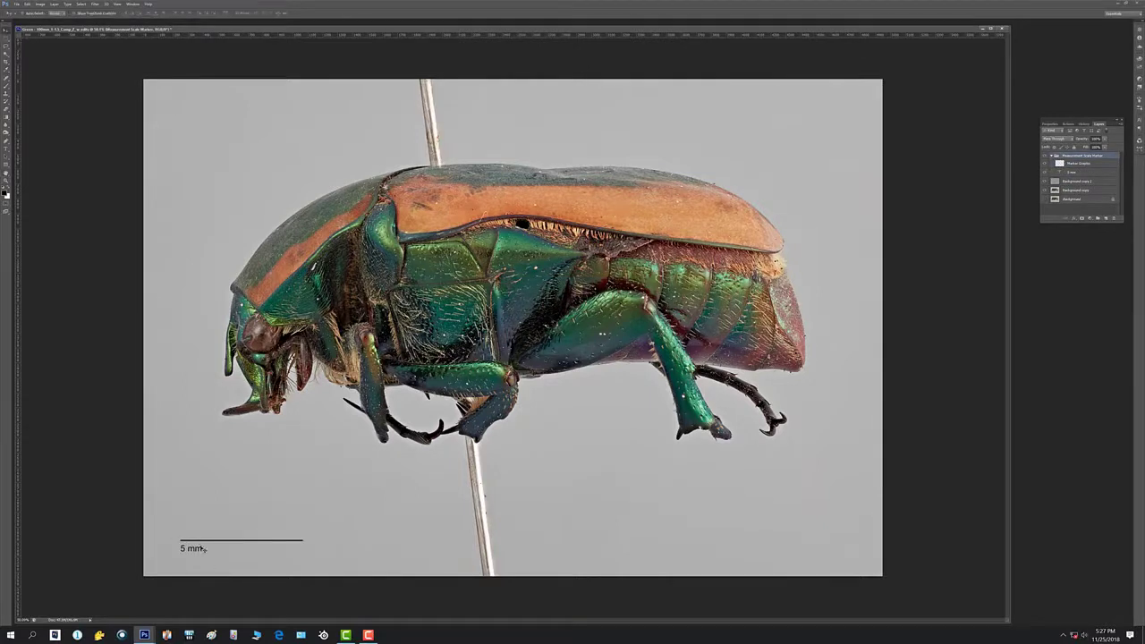
pyautogui.moveTo(202, 547); pyautogui.dragTo(556, 417)
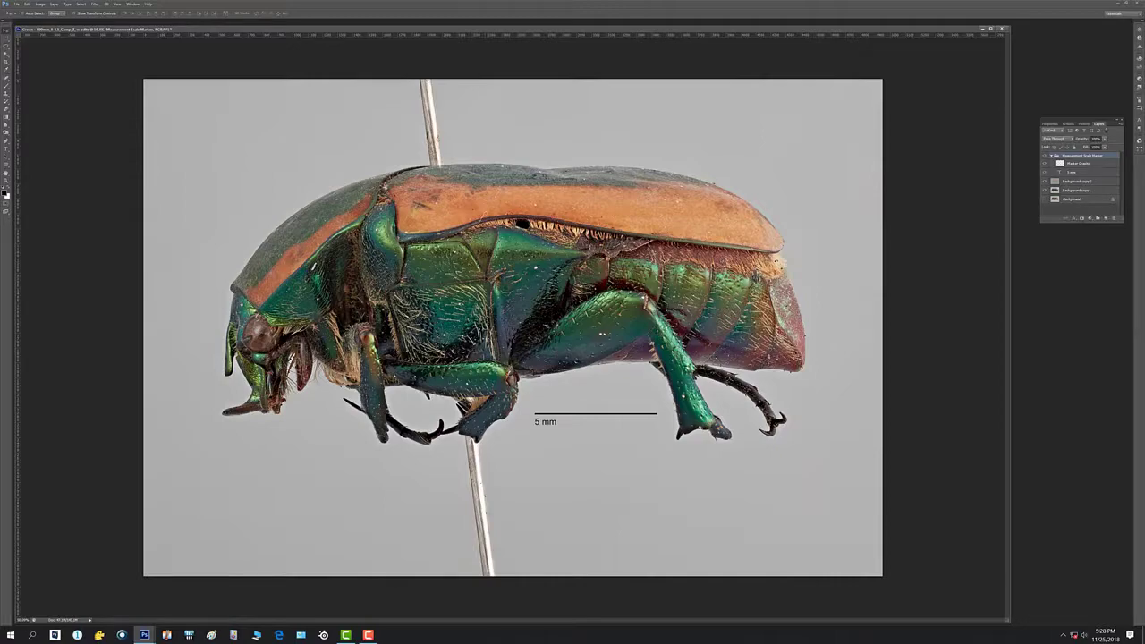
pyautogui.hotkey('ctrl', '+')
pyautogui.hotkey('ctrl', '+')
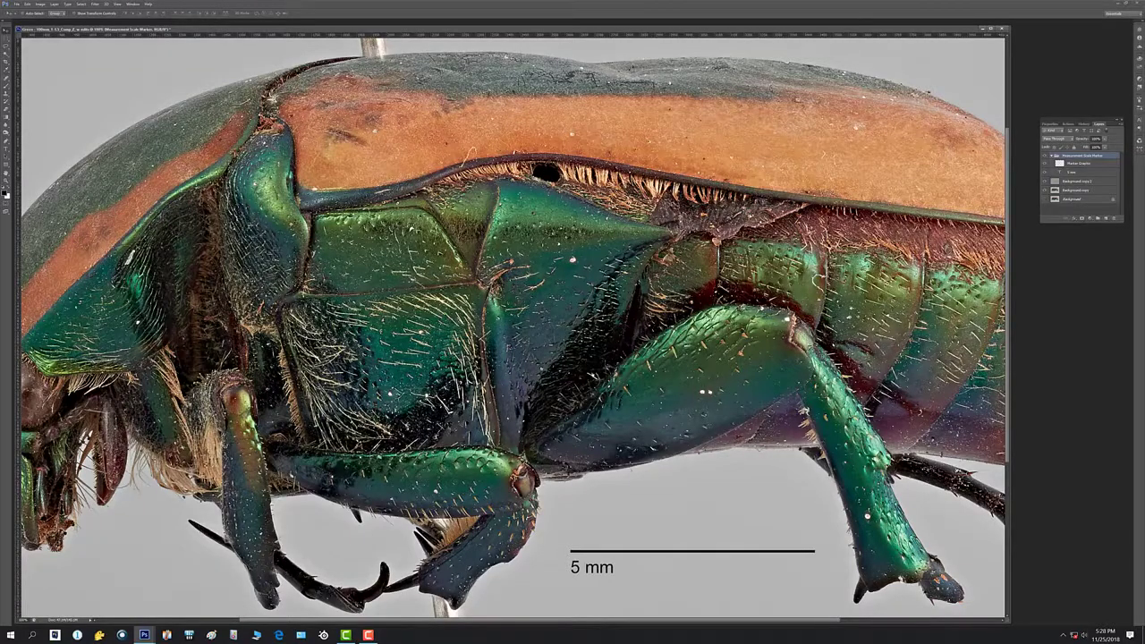
pyautogui.hotkey('ctrl', '+')
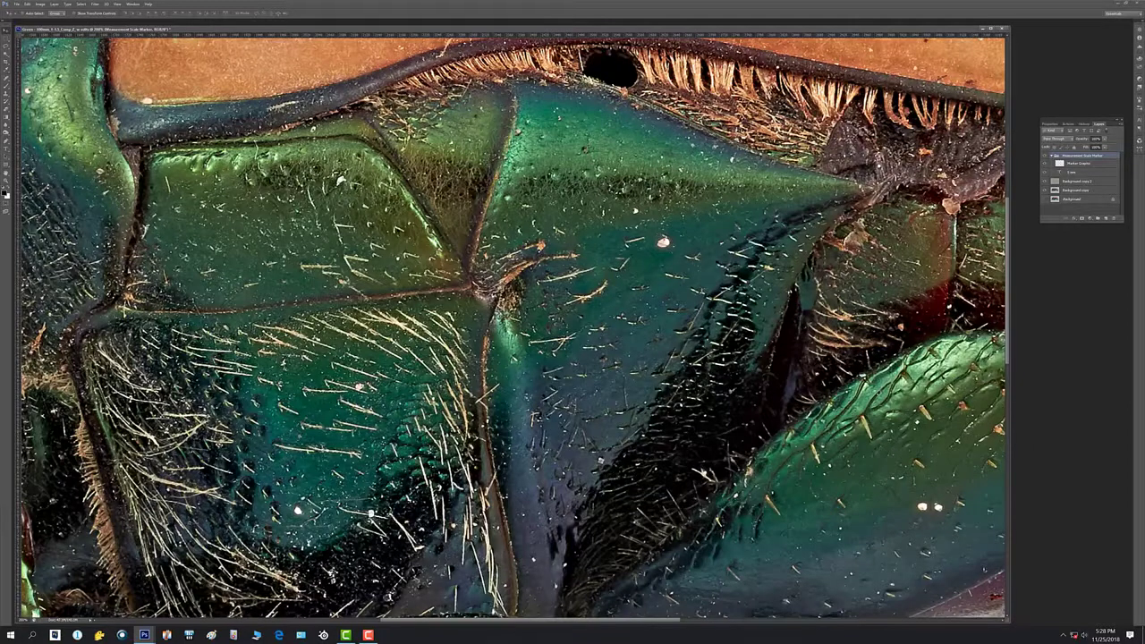
pyautogui.hotkey('ctrl', '-')
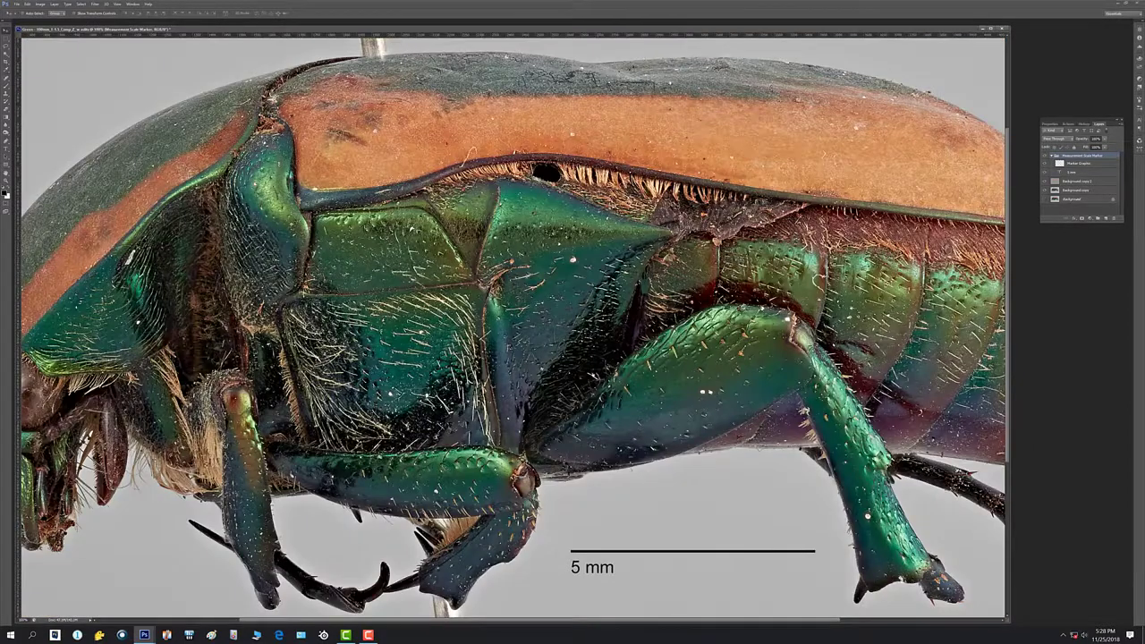
# Measure one horizontal and one vertical distance on the beetle with the Ruler tool and record both in the measurement log
pyautogui.click(39, 5)
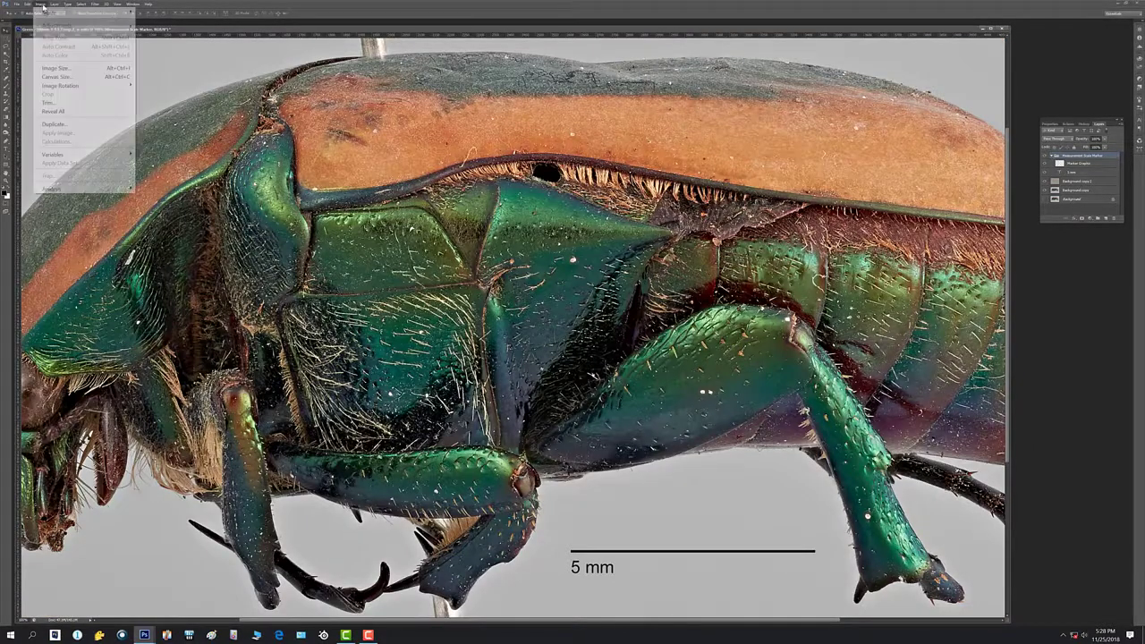
pyautogui.moveTo(78, 190)
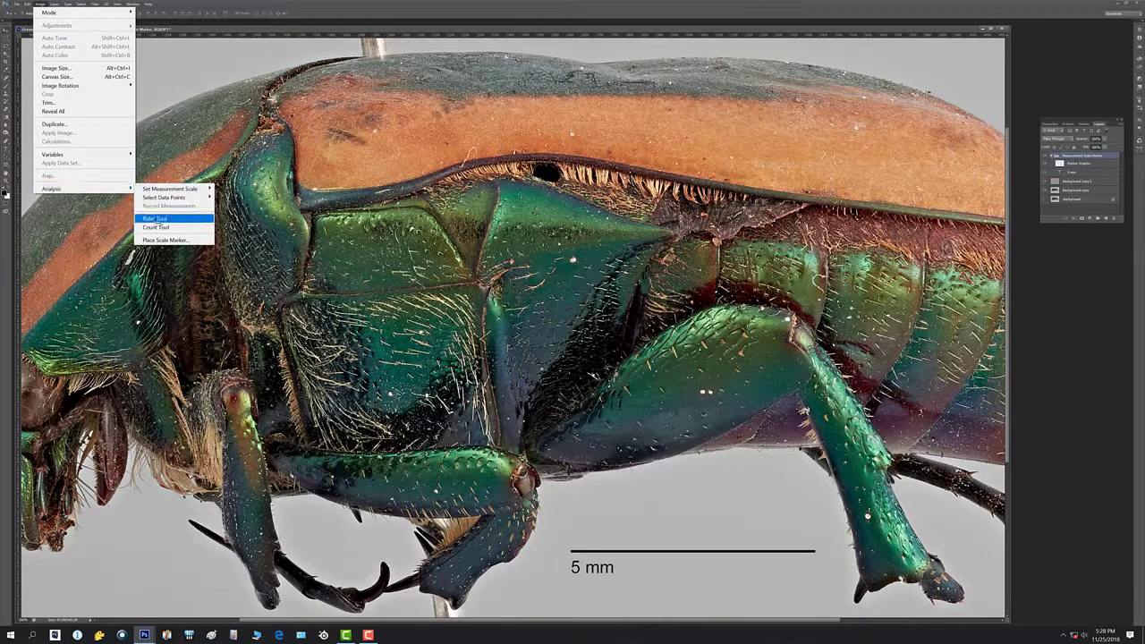
pyautogui.click(154, 219)
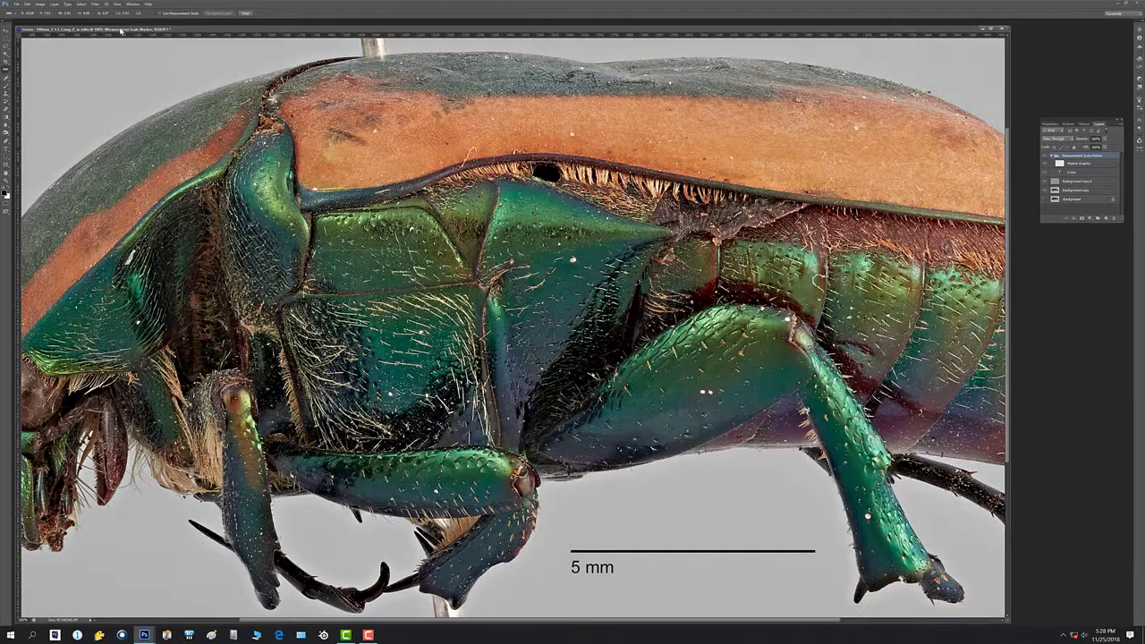
pyautogui.click(39, 5)
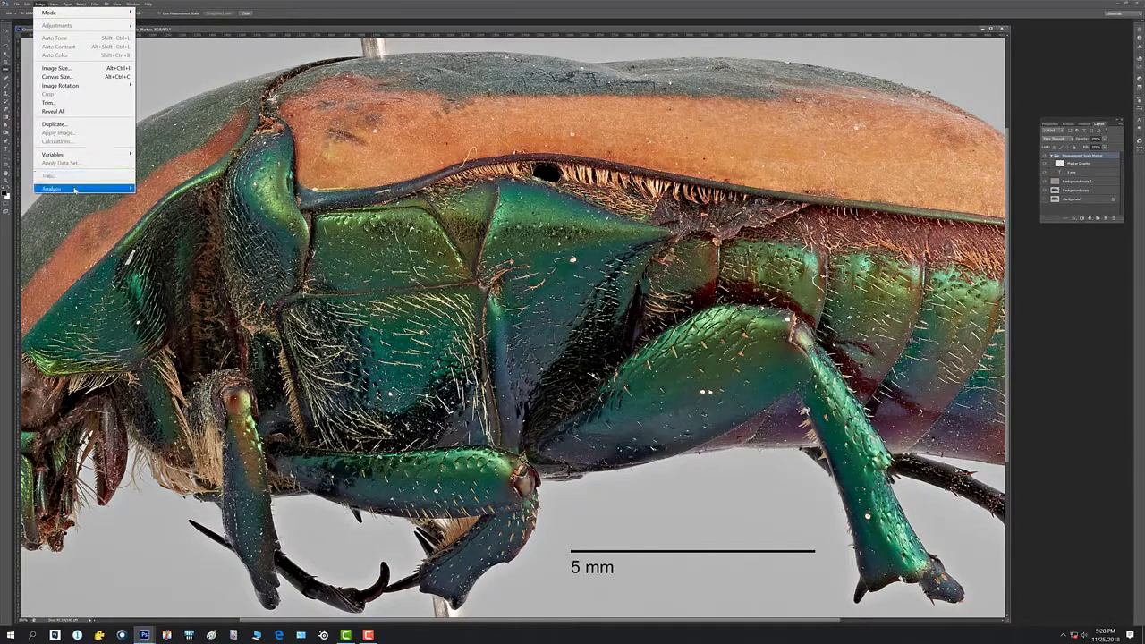
pyautogui.moveTo(128, 190)
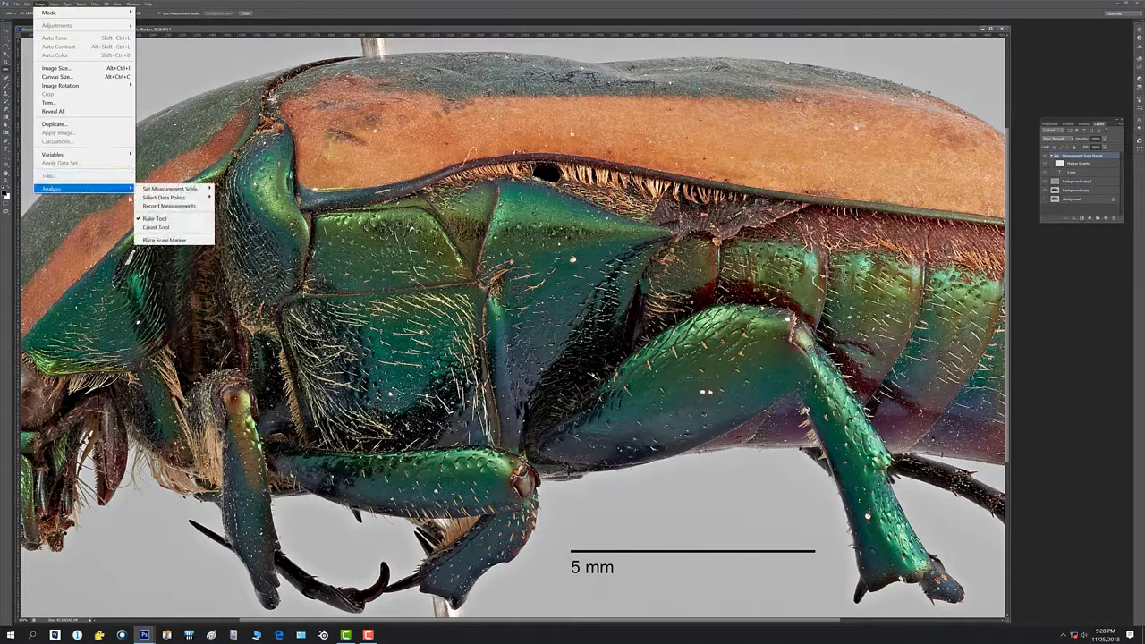
pyautogui.click(168, 207)
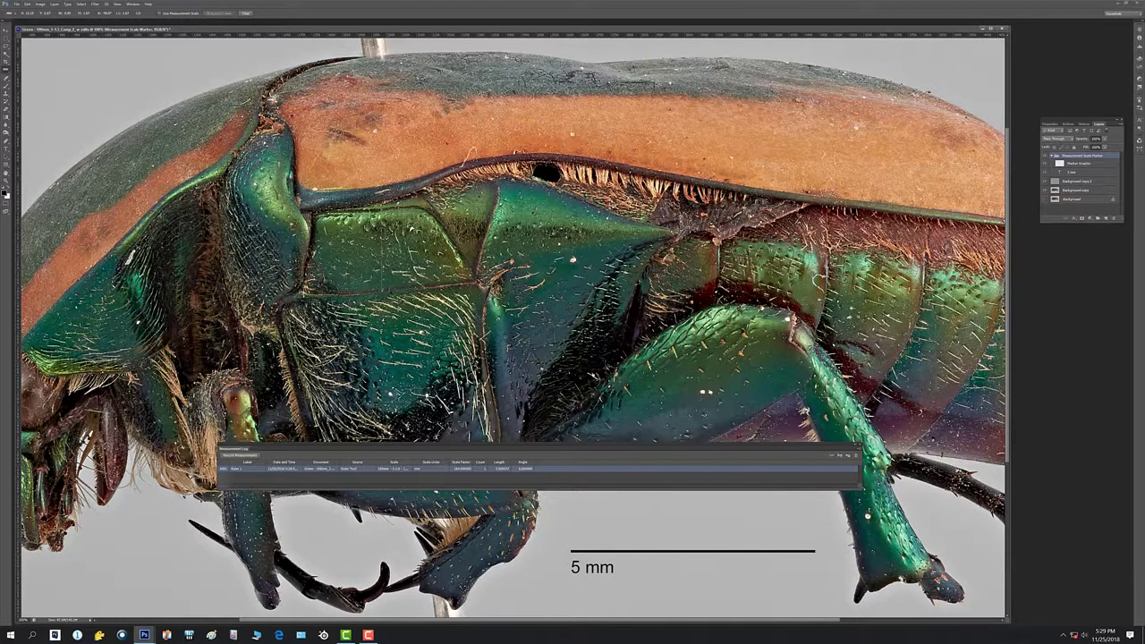
pyautogui.click(241, 456)
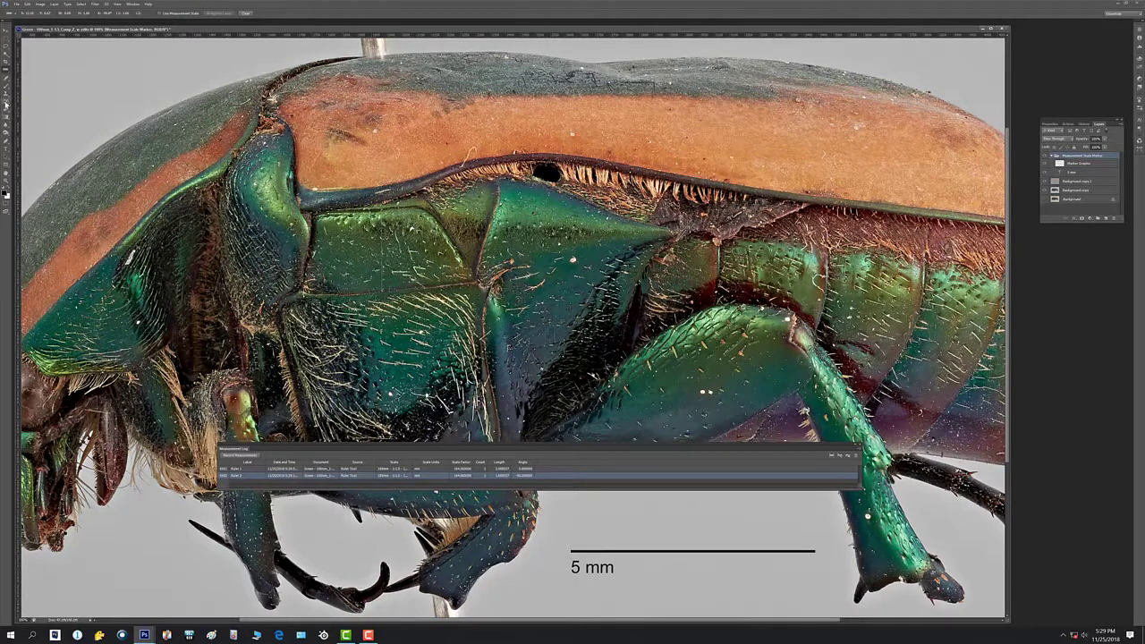
# Select the dark hole below the orange wing edge on the Background copy layer with the Magic Wand, record its measurements, and close the log
pyautogui.click(6, 55)
pyautogui.click(6, 55)
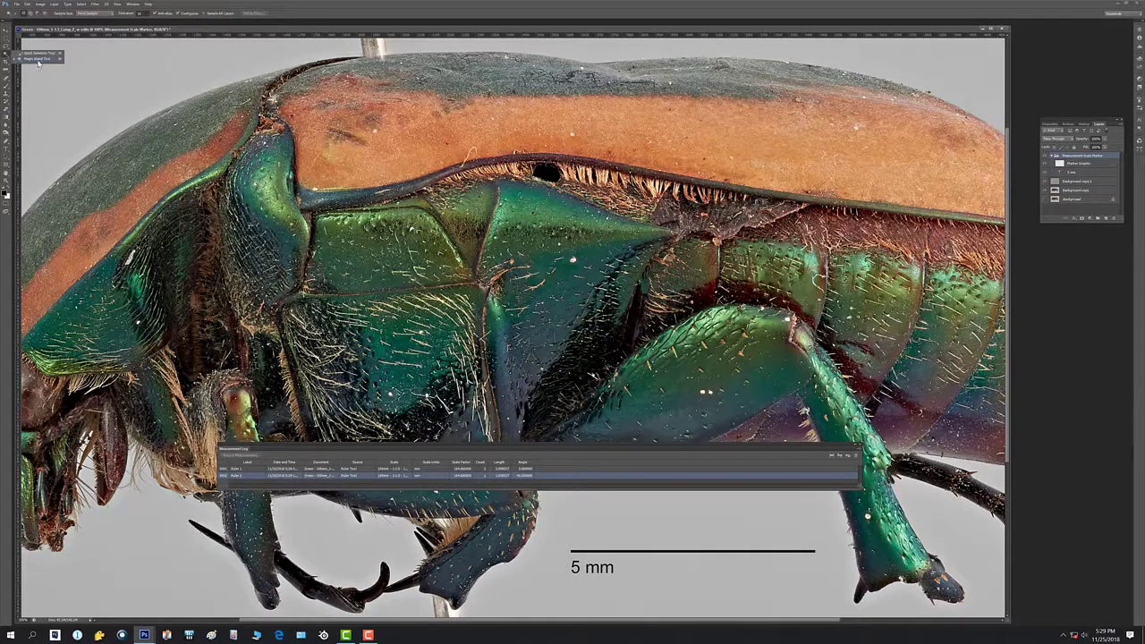
pyautogui.click(37, 60)
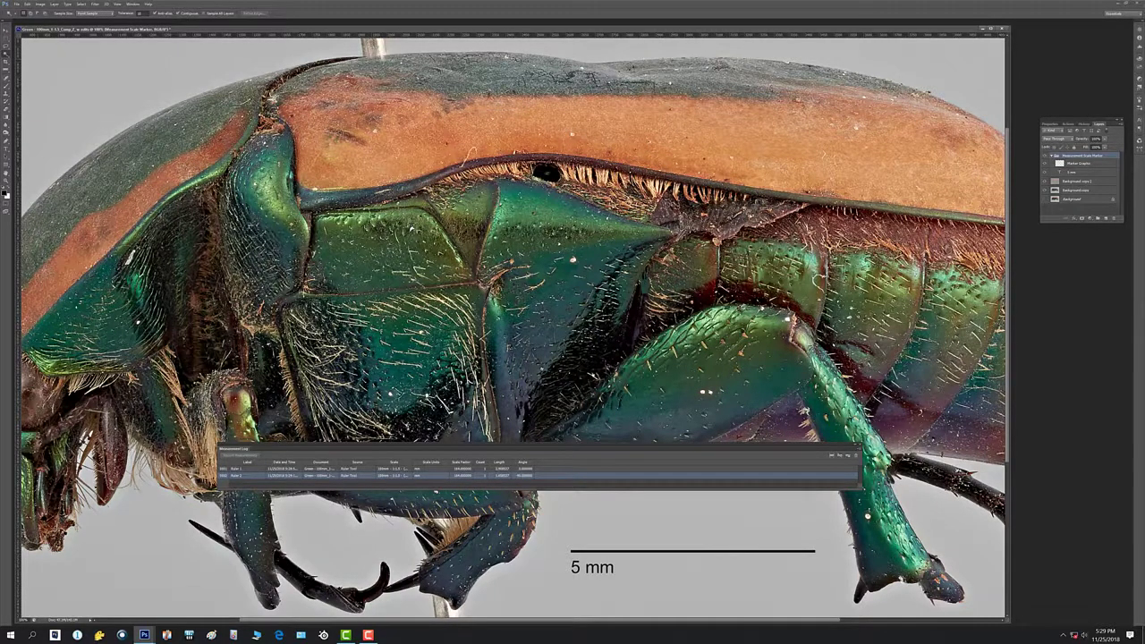
pyautogui.click(547, 176)
pyautogui.click(580, 223)
pyautogui.click(1101, 190)
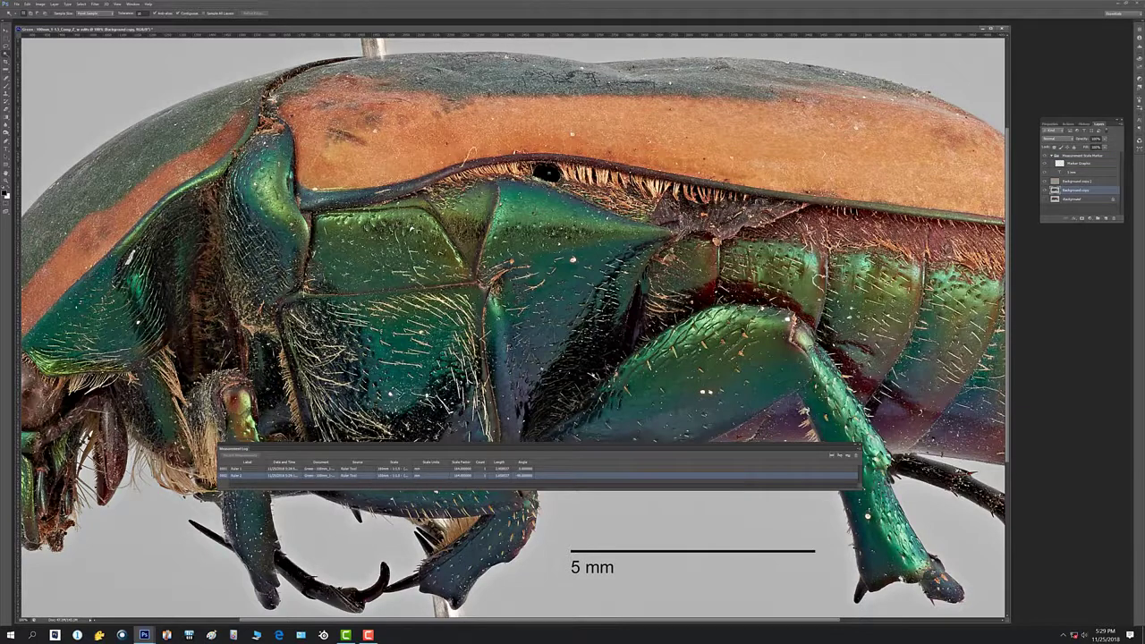
pyautogui.click(548, 172)
pyautogui.click(238, 456)
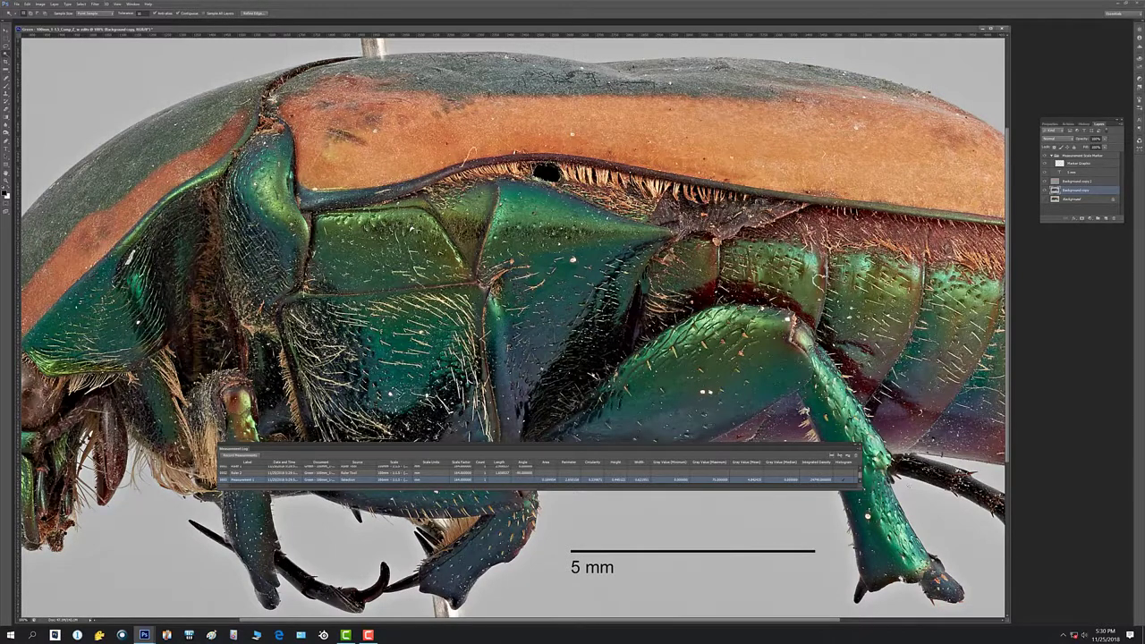
pyautogui.click(861, 448)
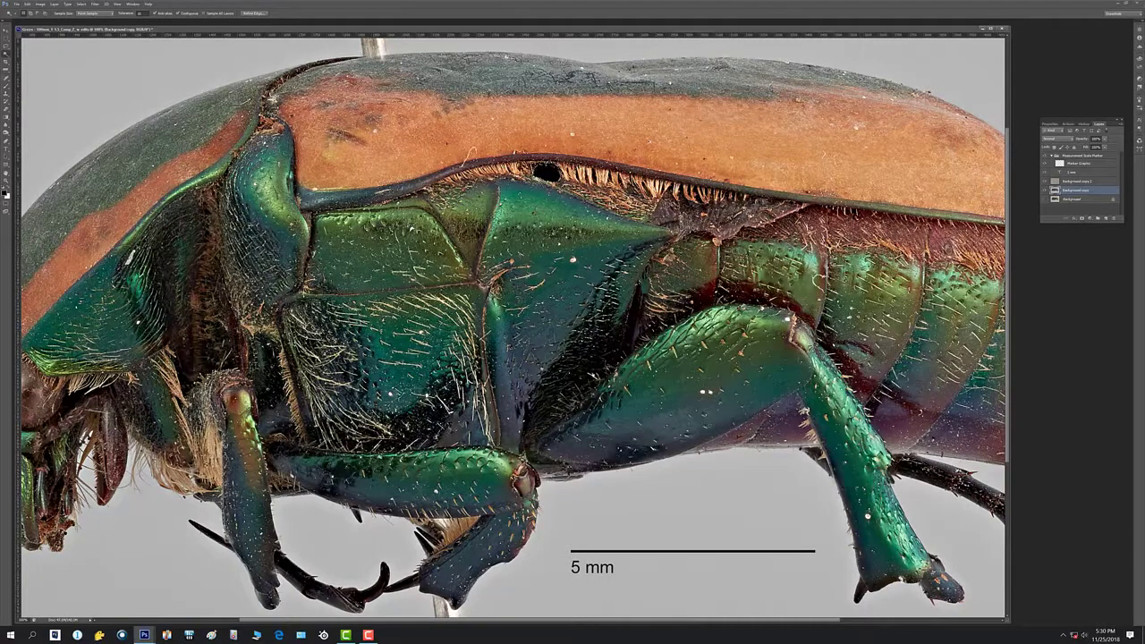
# Flatten the image with its file name, Green - 100mm_1-1, added in black at the lower-left corner, and review the file name action
pyautogui.hotkey('ctrl', '-')
pyautogui.hotkey('ctrl', '-')
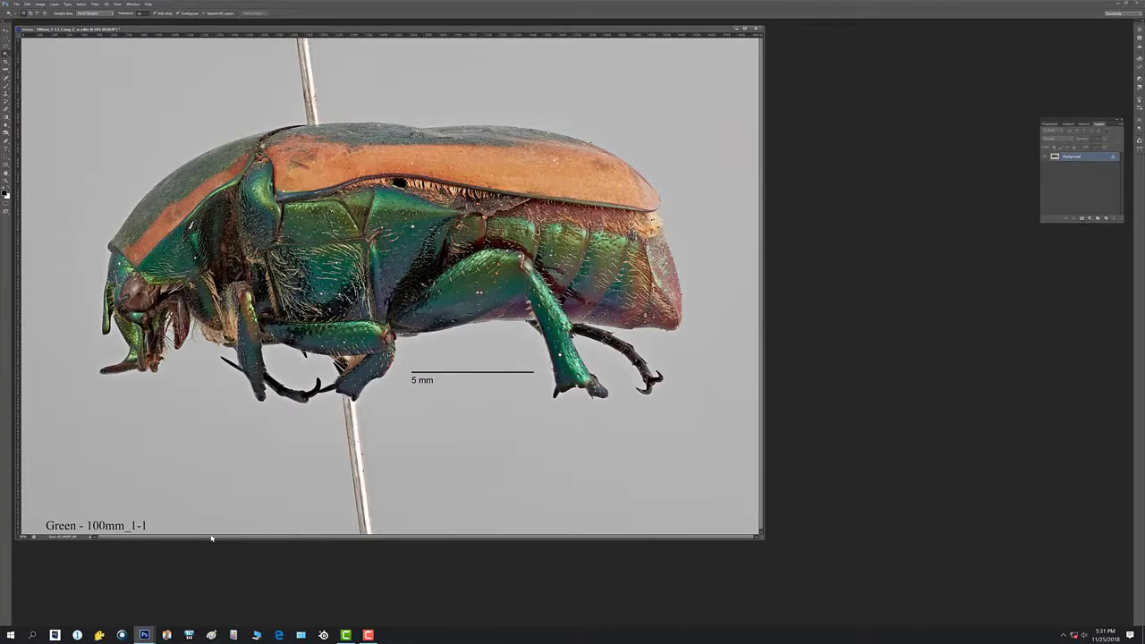
pyautogui.click(1069, 125)
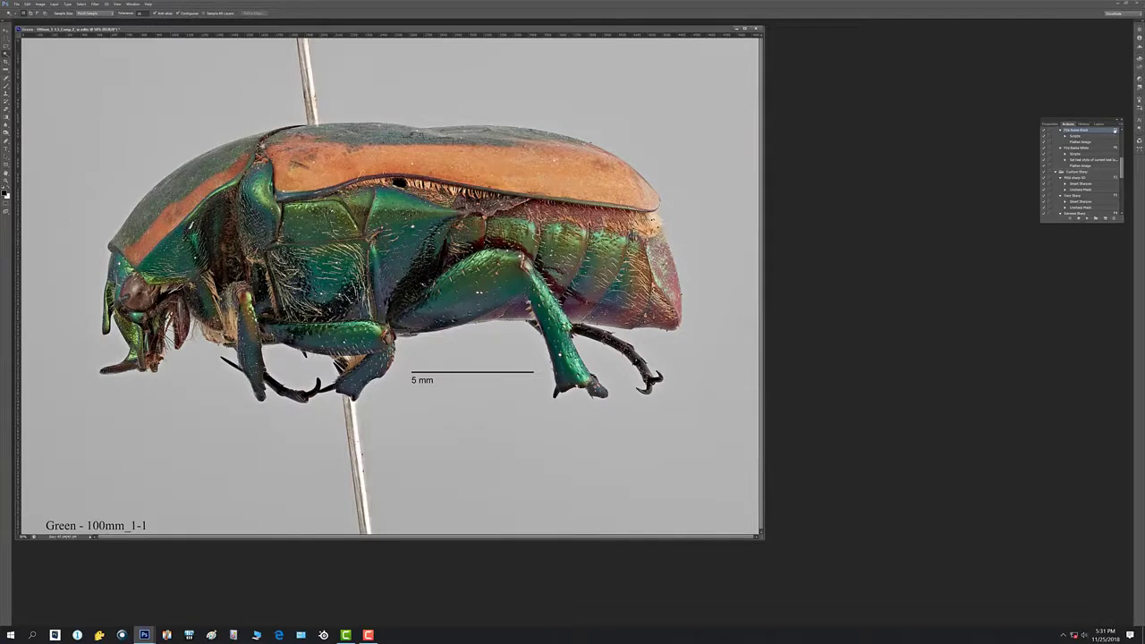
pyautogui.click(1101, 124)
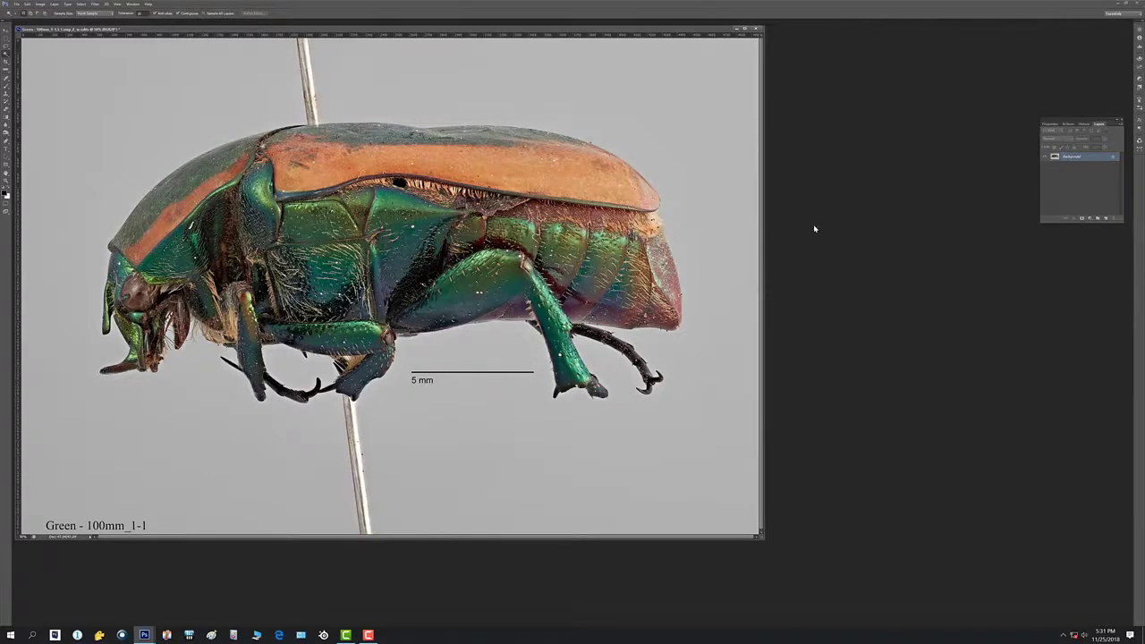
# Save the flattened beetle image, close it and exit the program
pyautogui.click(16, 5)
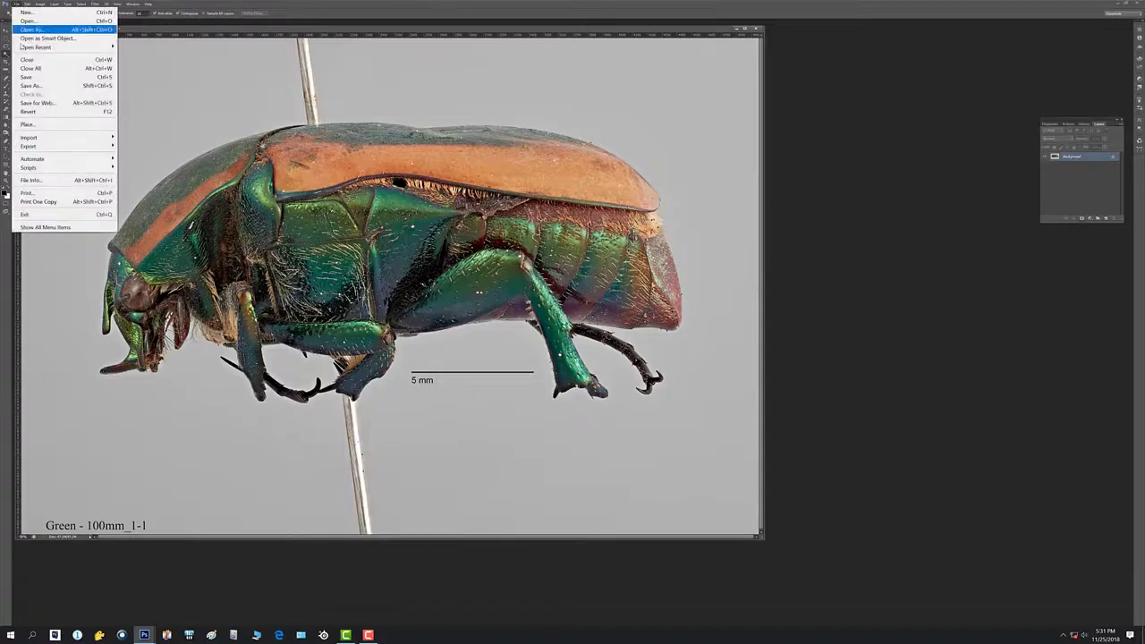
pyautogui.click(26, 79)
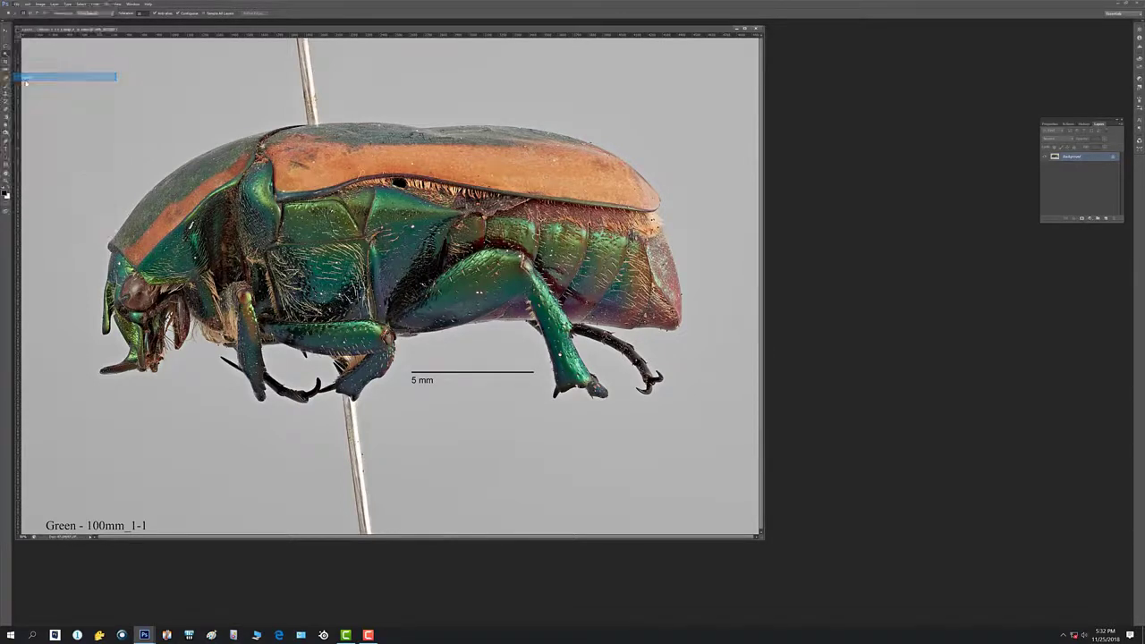
pyautogui.click(756, 31)
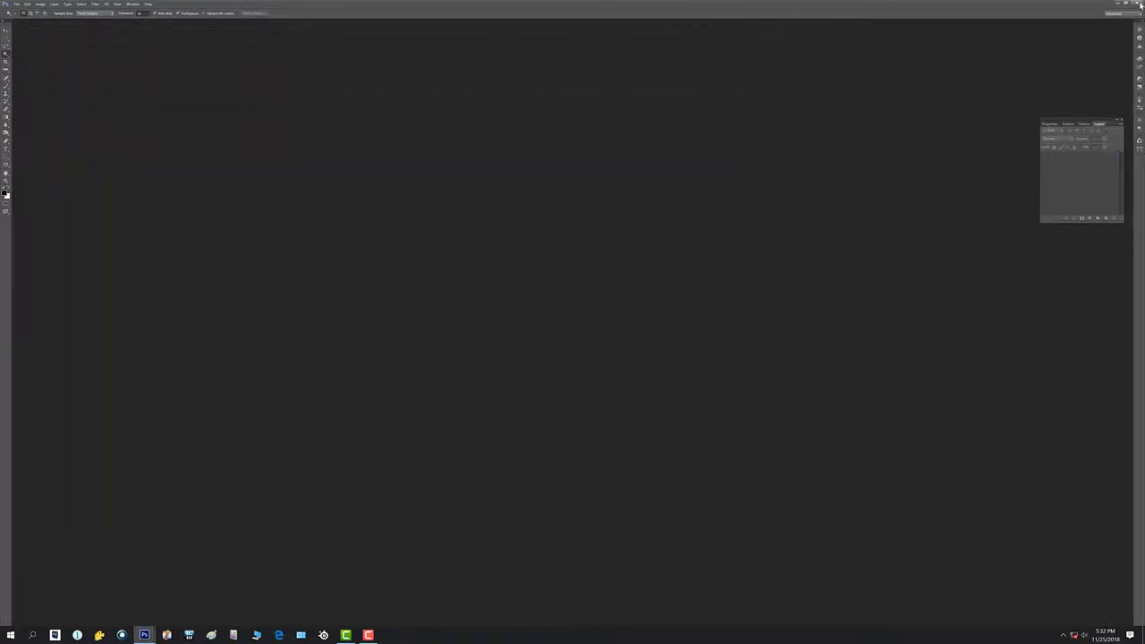
pyautogui.click(1139, 3)
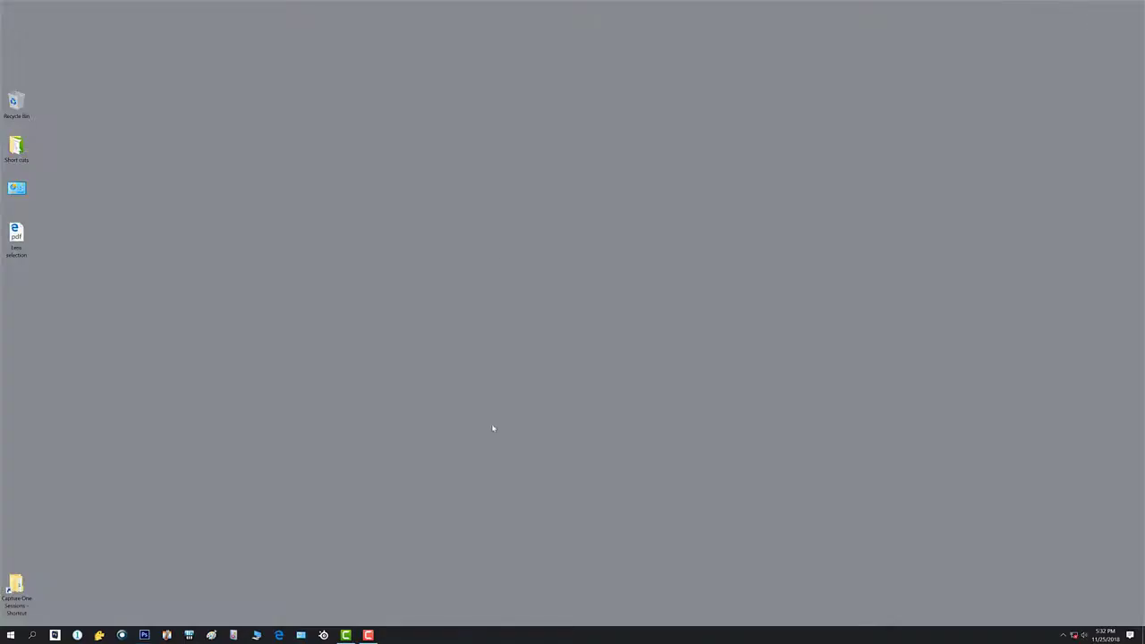